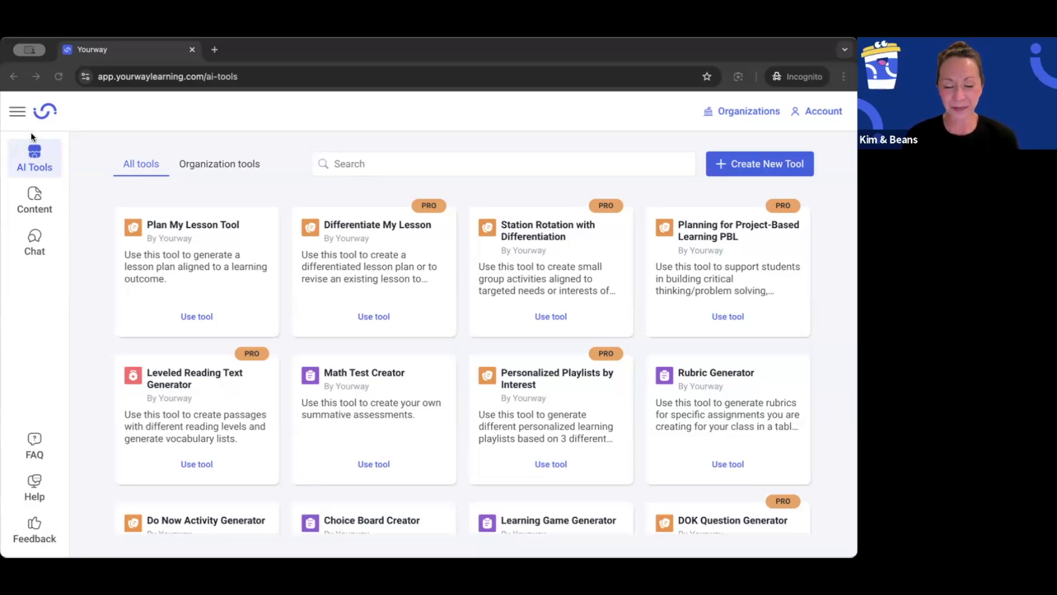
Step: Create a new tool and submit its purpose as "I want to create a weekly class update email to families of students."
{"action": "left_click", "coordinate": [752, 168]}
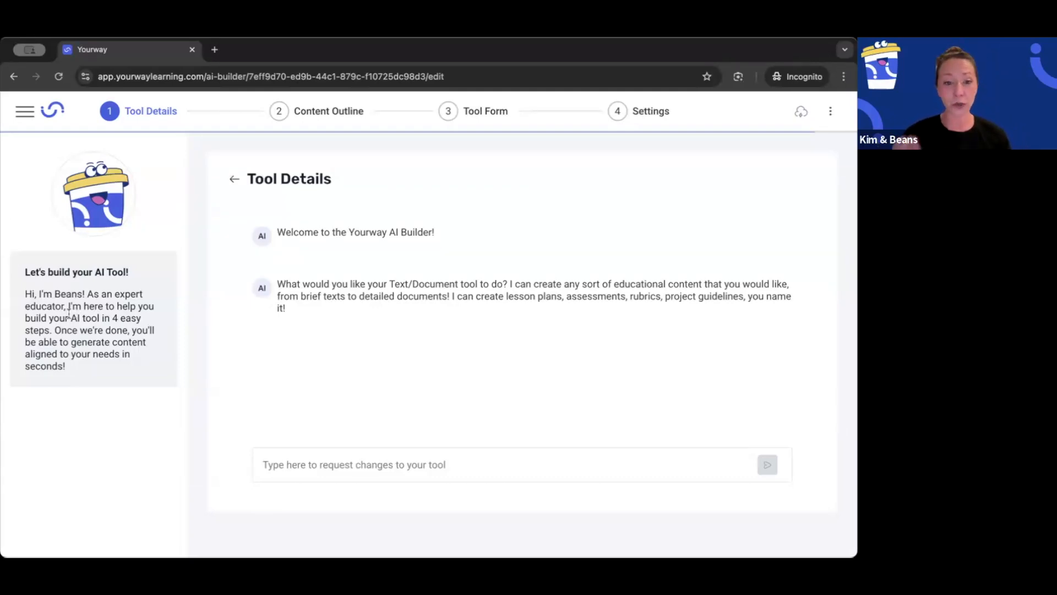
{"action": "left_click", "coordinate": [270, 464]}
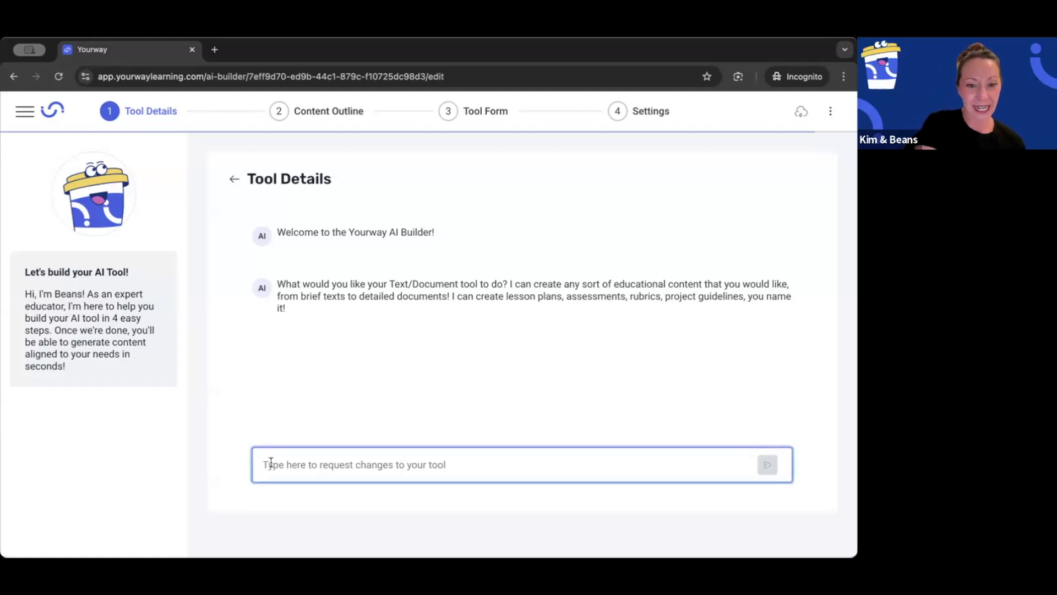
{"action": "type", "text": "I want to create a weekly class update email to families of students."}
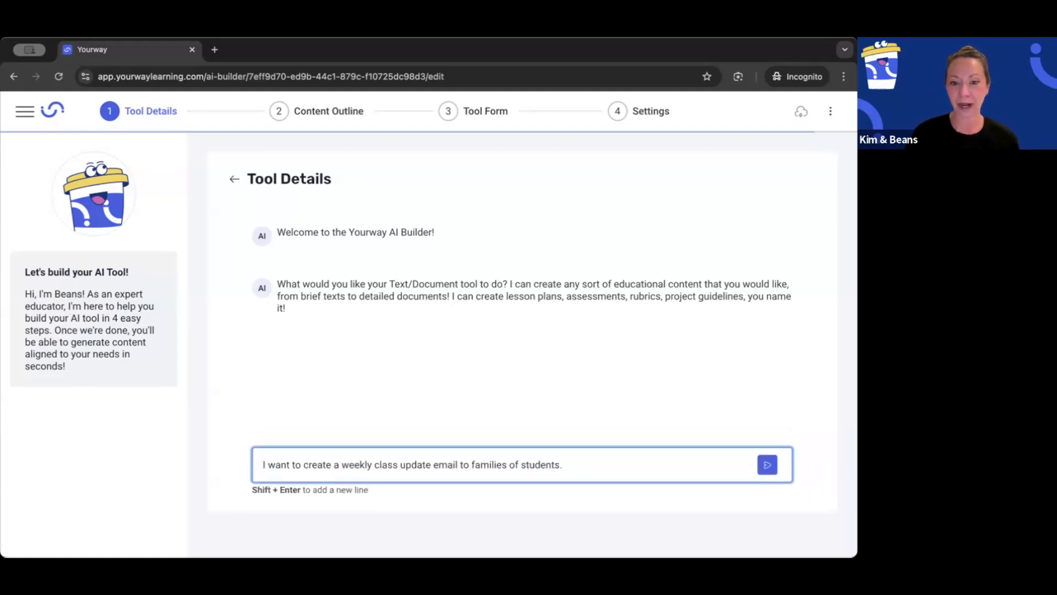
{"action": "left_click", "coordinate": [768, 467]}
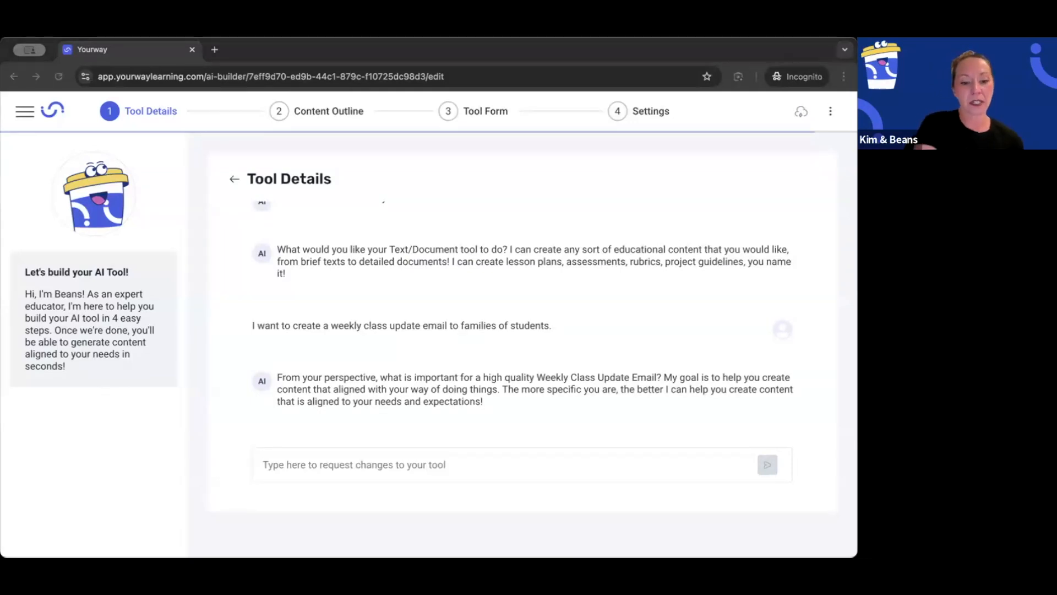
Step: Reply with "This letter should convey important information to families in a warm, encouraging, positive tone. This is for a 4th grade class with many ELL students."
{"action": "left_click", "coordinate": [283, 466]}
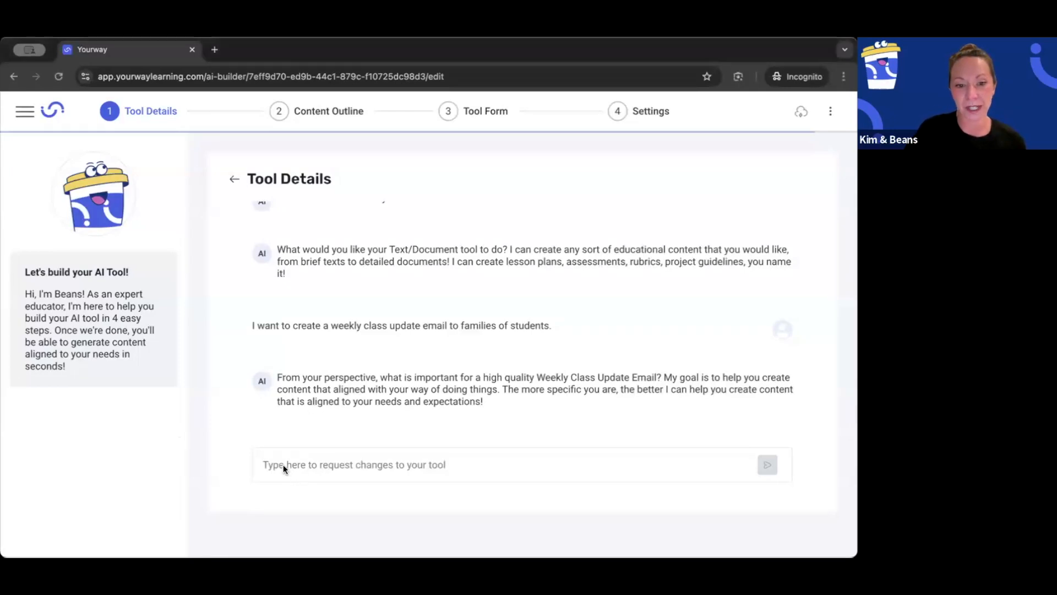
{"action": "type", "text": "This letter should convey important information to families in a warm, encouraging, positive tone. This is for a 4th grade class with many ELL students."}
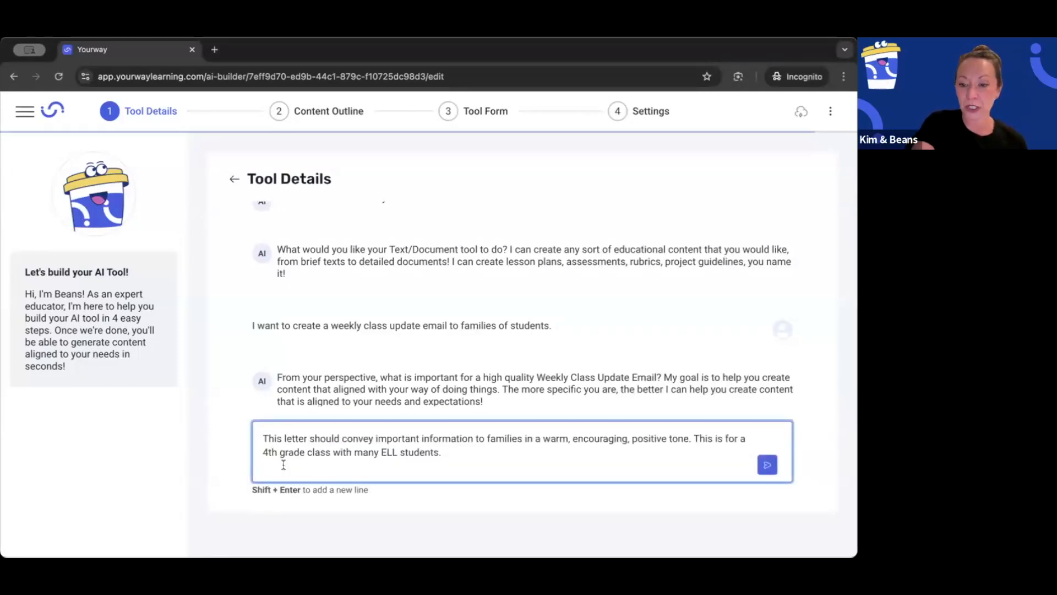
{"action": "key", "text": "BackSpace"}
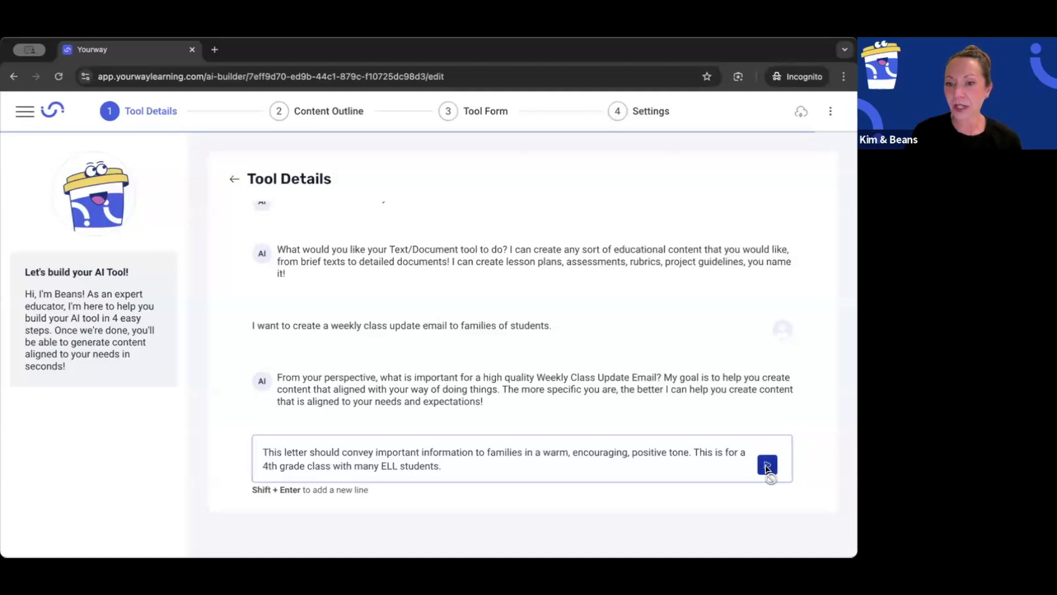
{"action": "left_click", "coordinate": [767, 465]}
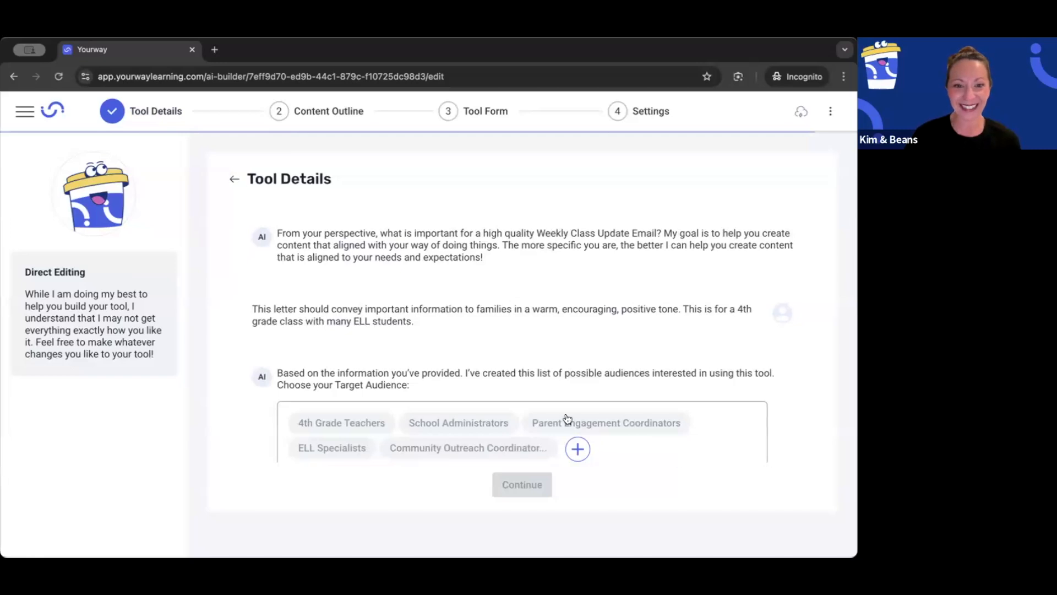
Step: Choose 4th Grade Teachers as the target audience and proceed to the summary without uploading any documents
{"action": "left_click", "coordinate": [348, 423]}
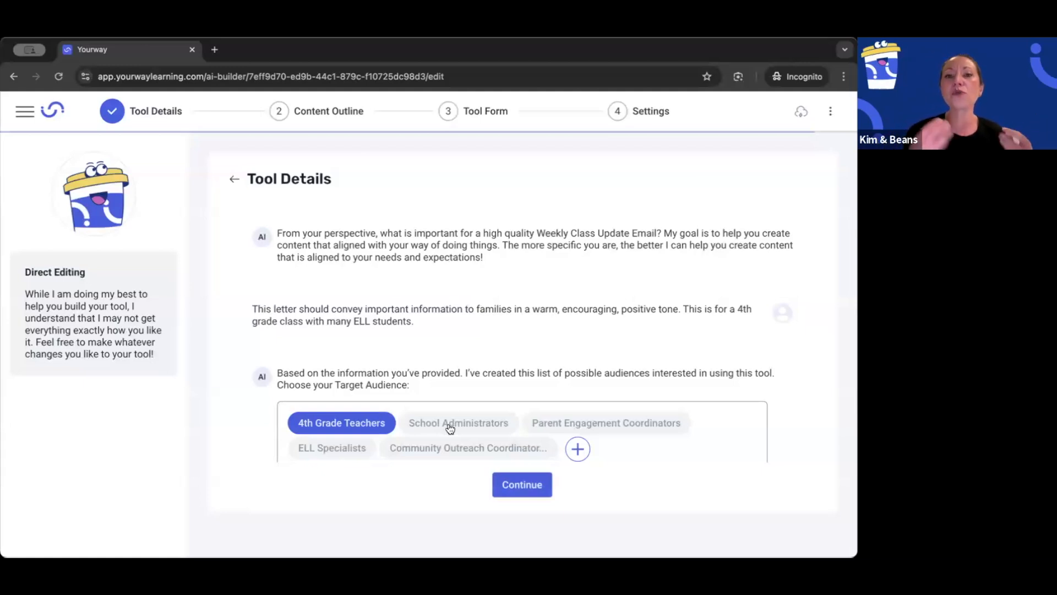
{"action": "left_click", "coordinate": [528, 485]}
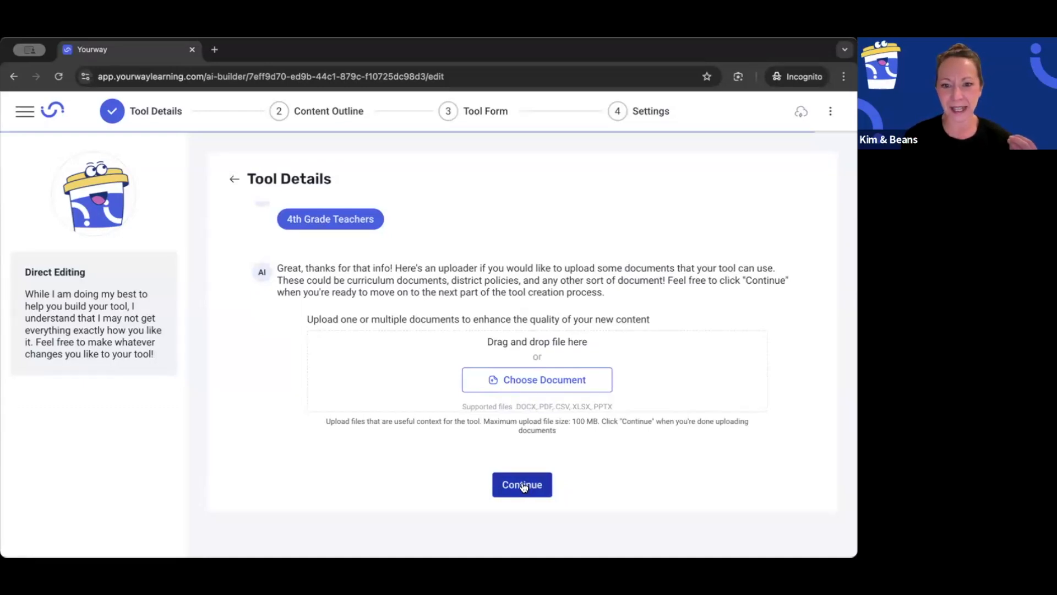
{"action": "left_click", "coordinate": [526, 485]}
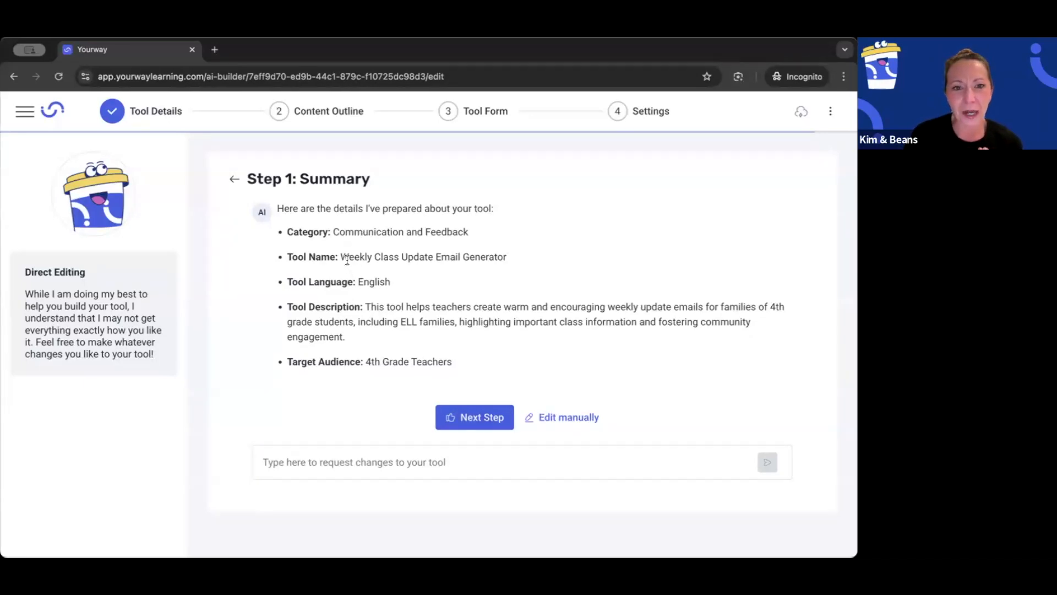
Step: Edit the tool details manually and rename the tool "Room 24 Weekly Class Update Email Generator"
{"action": "left_click", "coordinate": [560, 418]}
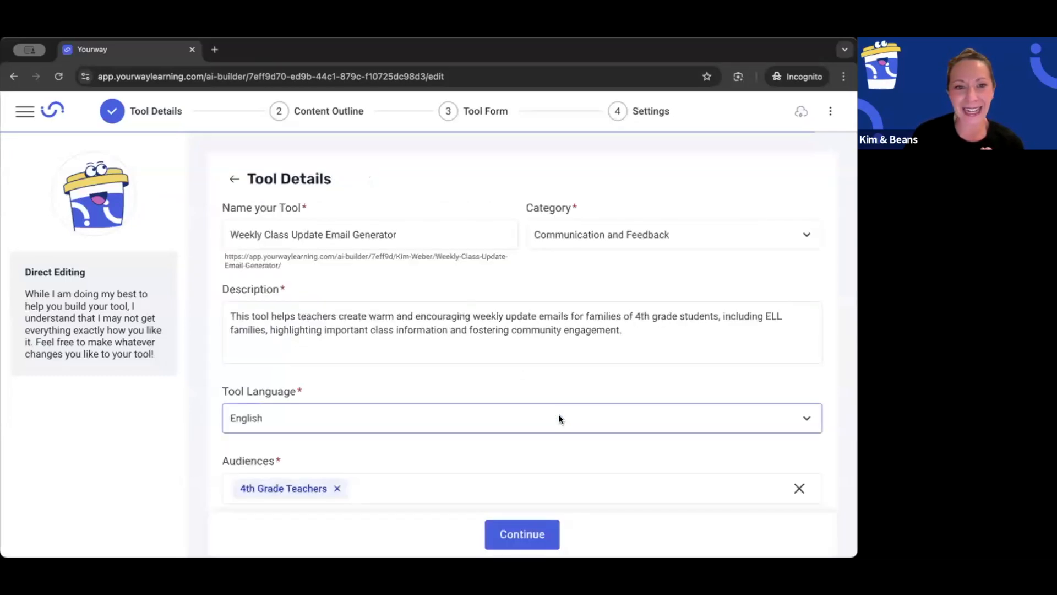
{"action": "left_click", "coordinate": [230, 235]}
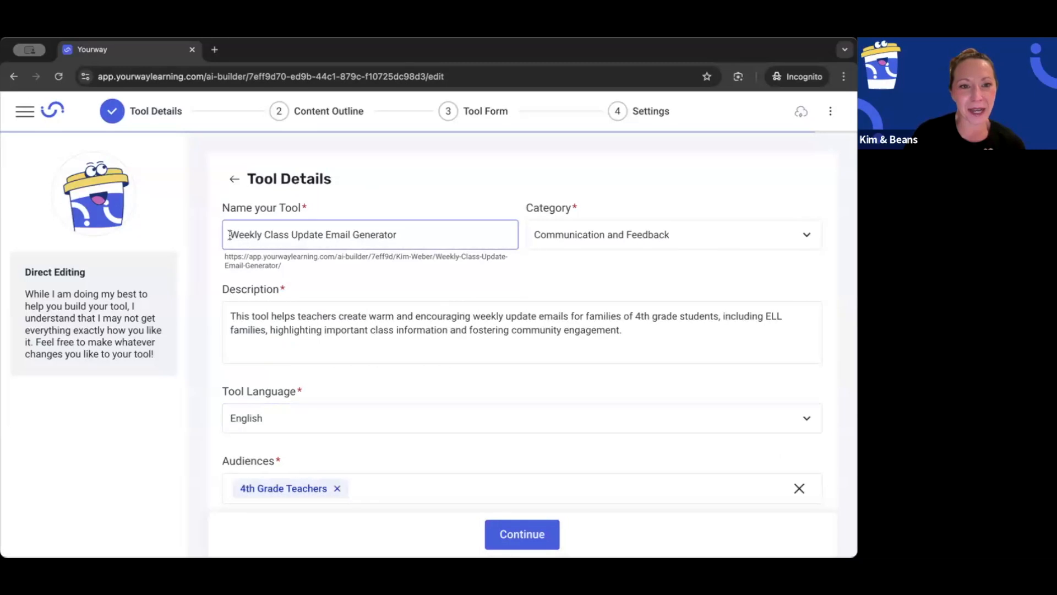
{"action": "type", "text": "Room "}
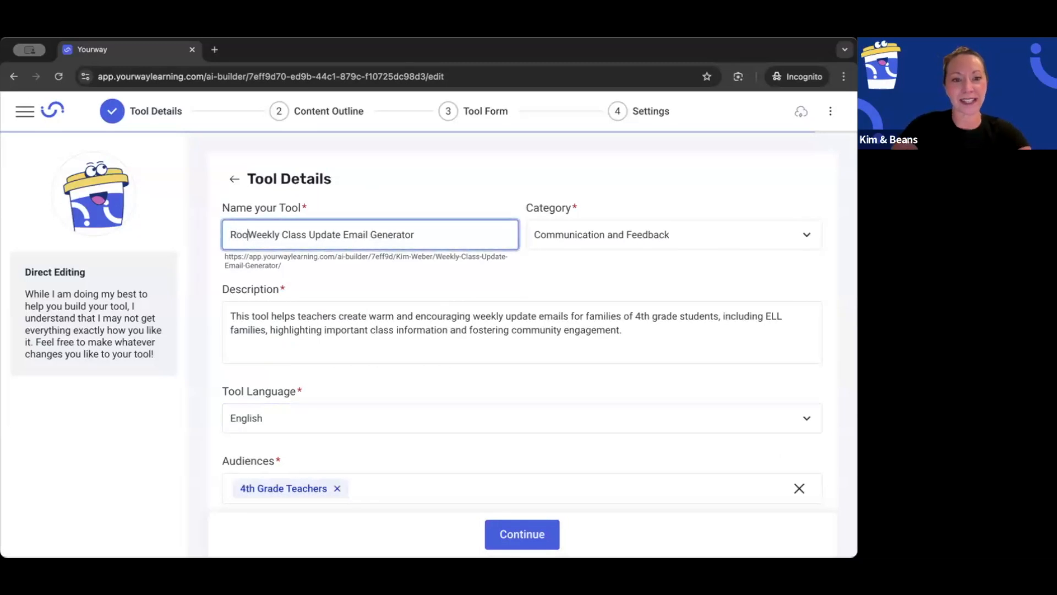
{"action": "type", "text": "24"}
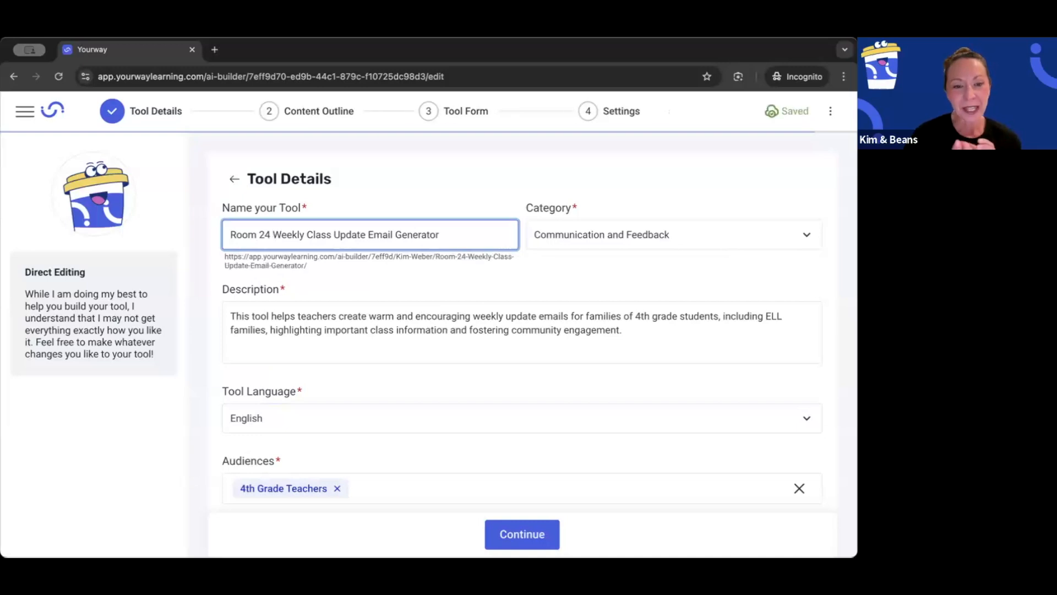
Step: Review the remaining tool details, continue to the content outline, and accept building the tool without an outline
{"action": "left_click", "coordinate": [255, 319]}
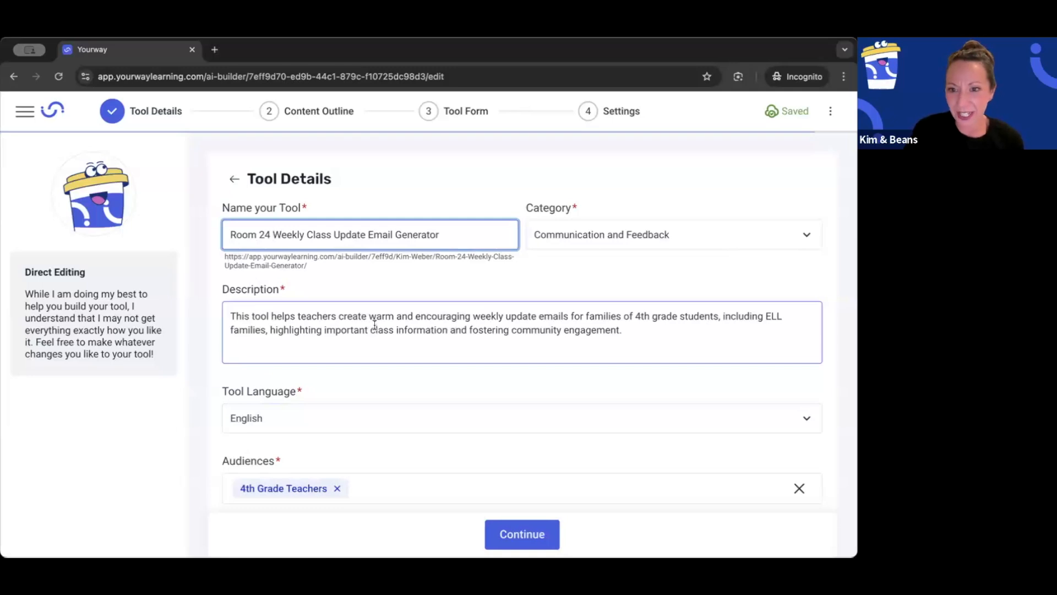
{"action": "scroll", "coordinate": [360, 352], "scroll_direction": "down", "scroll_amount": 1}
{"action": "scroll", "coordinate": [361, 352], "scroll_direction": "down", "scroll_amount": 5}
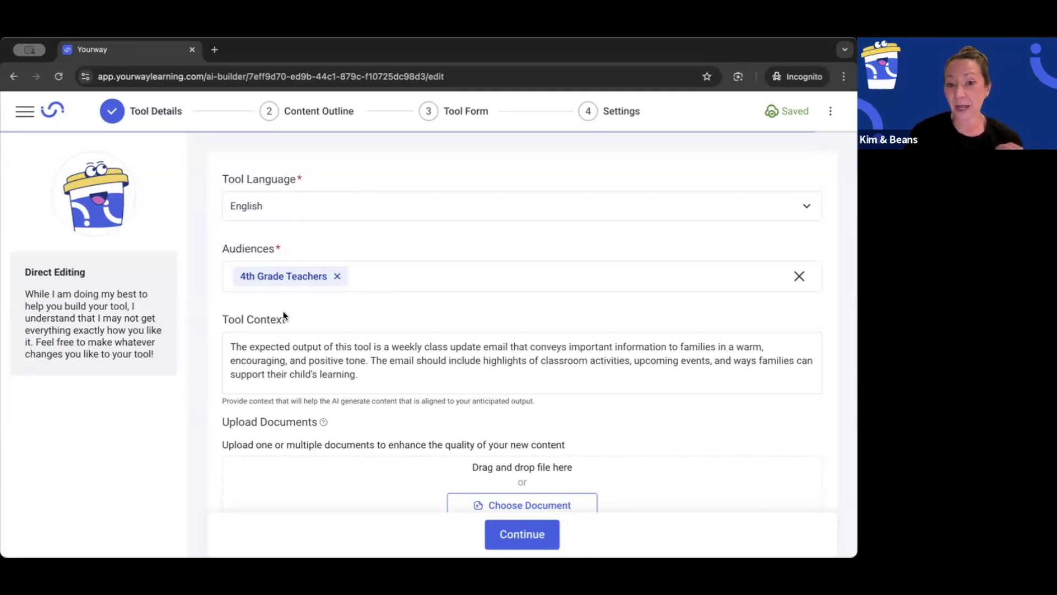
{"action": "scroll", "coordinate": [311, 368], "scroll_direction": "down", "scroll_amount": 2}
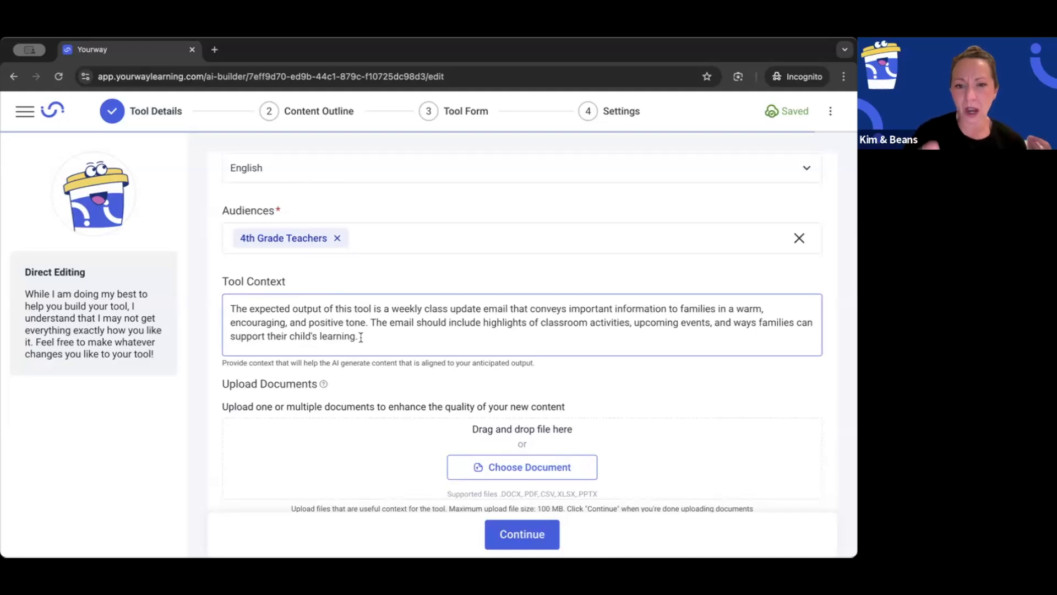
{"action": "left_click", "coordinate": [485, 364]}
{"action": "scroll", "coordinate": [486, 364], "scroll_direction": "down", "scroll_amount": 1}
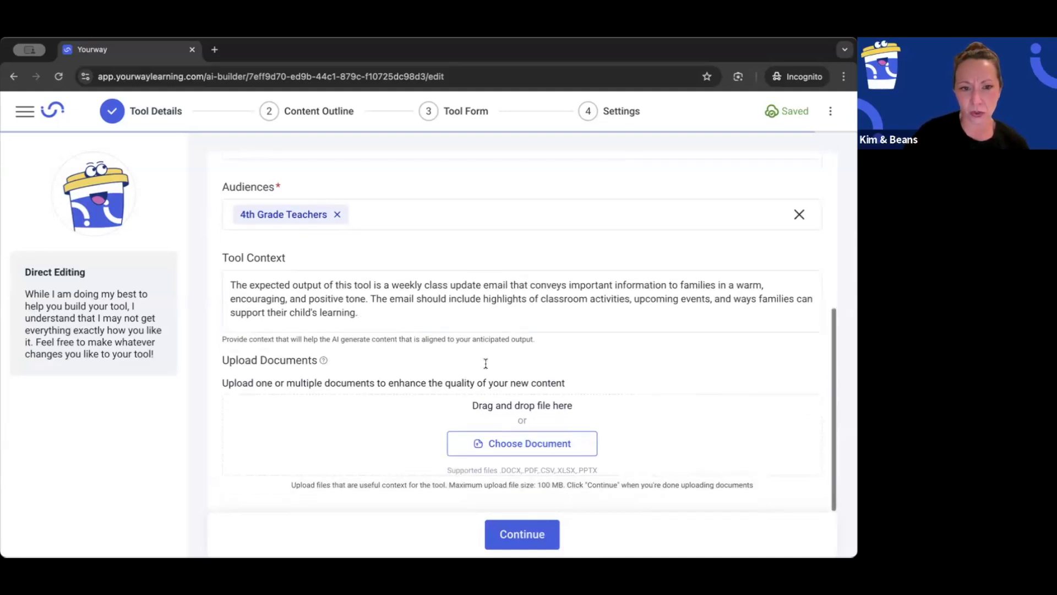
{"action": "left_click", "coordinate": [525, 535]}
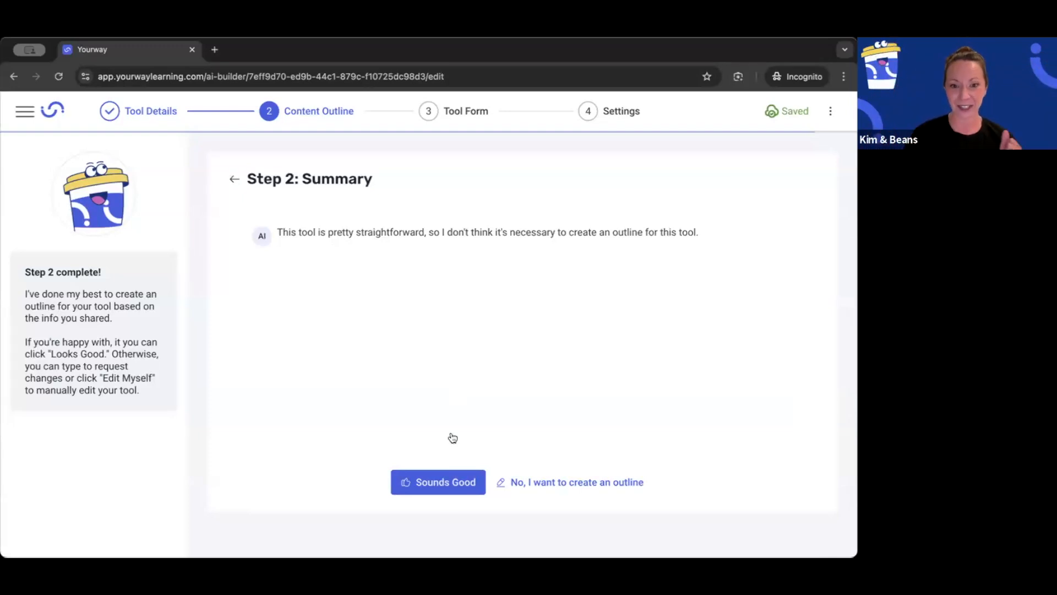
{"action": "left_click", "coordinate": [440, 483]}
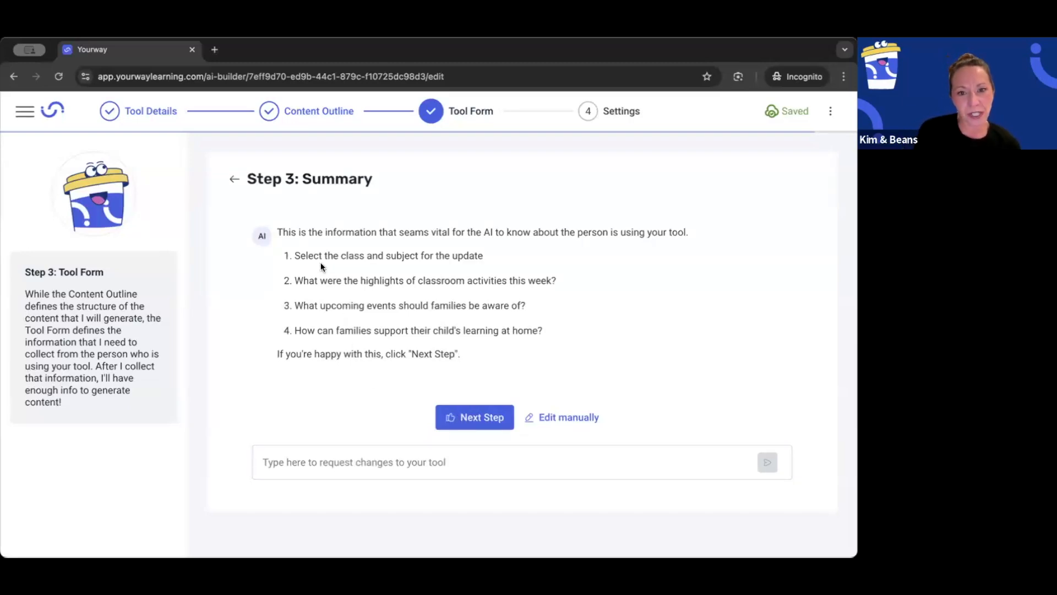
Step: Open the tool form for manual editing and delete its Class field
{"action": "left_click", "coordinate": [559, 420]}
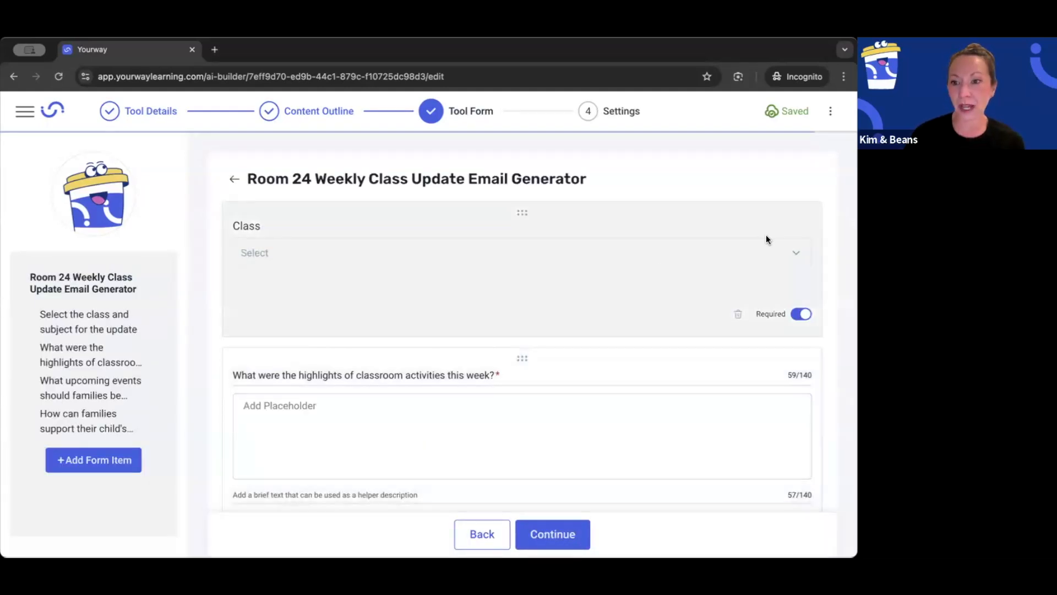
{"action": "left_click", "coordinate": [738, 314]}
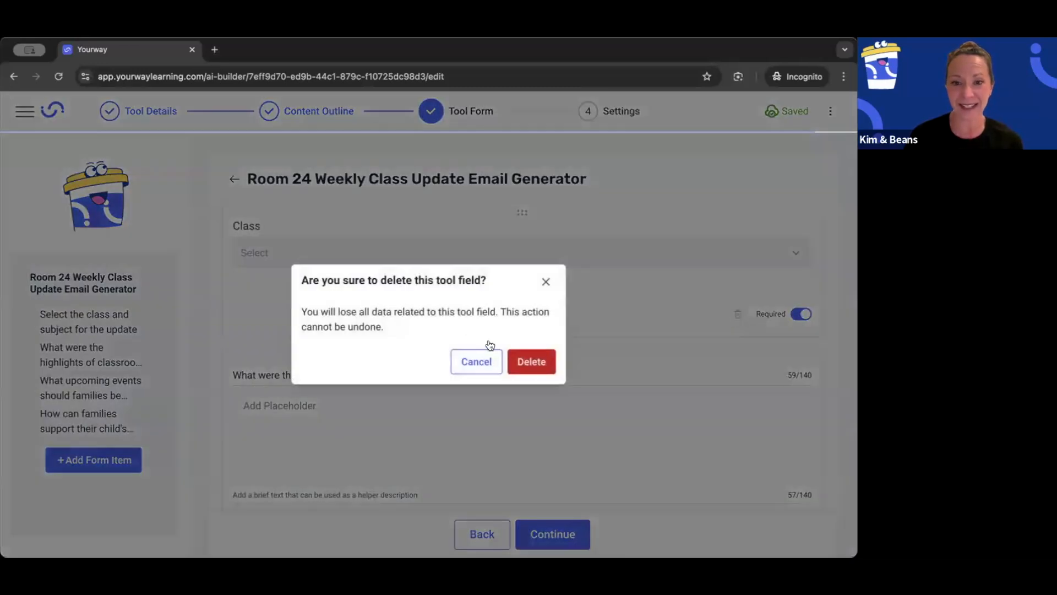
{"action": "left_click", "coordinate": [528, 365]}
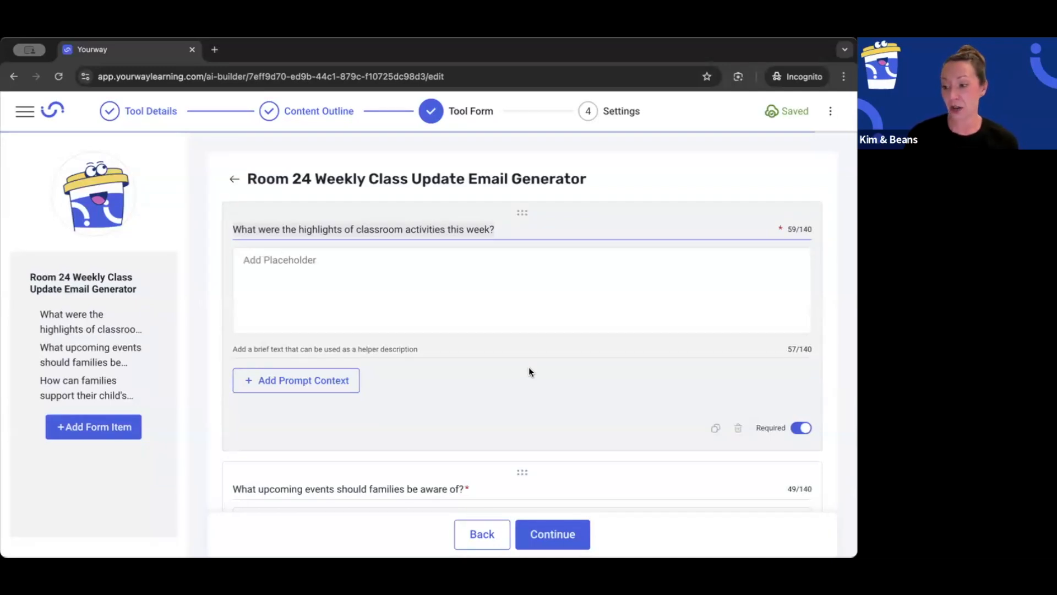
Step: Replace the classroom activity highlights question in the tool form with the title "Greeting"
{"action": "triple_click", "coordinate": [300, 224]}
{"action": "type", "text": "Greeting"}
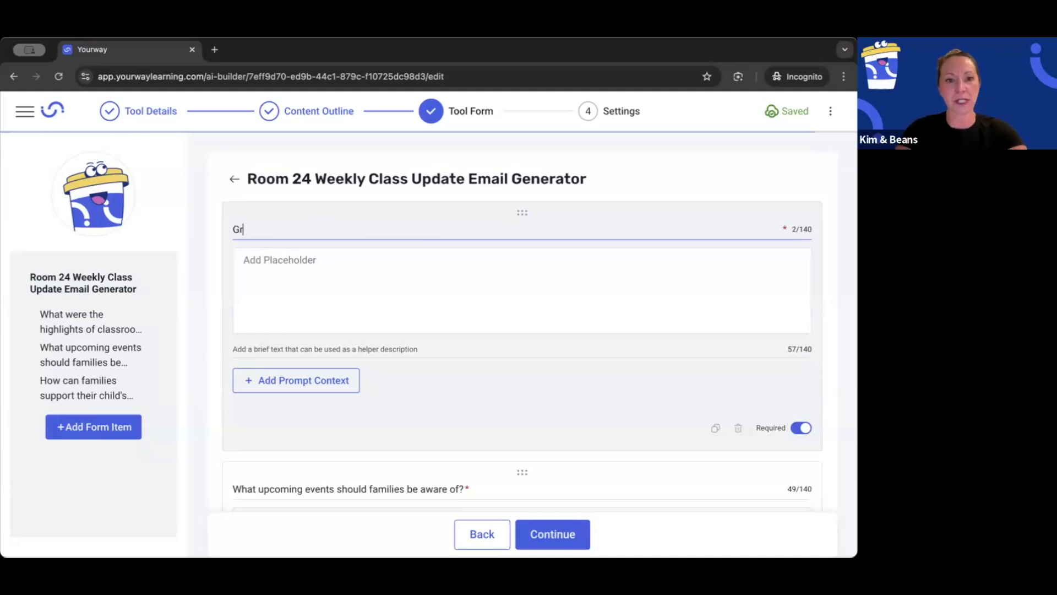
{"action": "left_click", "coordinate": [71, 197]}
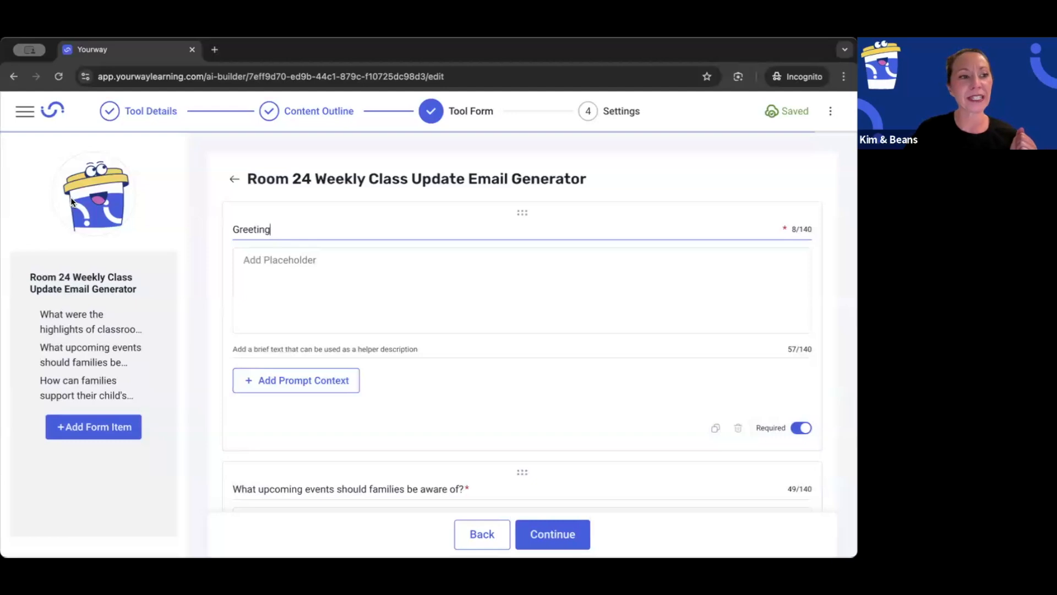
Step: Add and save the Greeting prompt context "Create a paragraph at the beginning of the email with the information that is entered."
{"action": "key", "text": "super+Tab"}
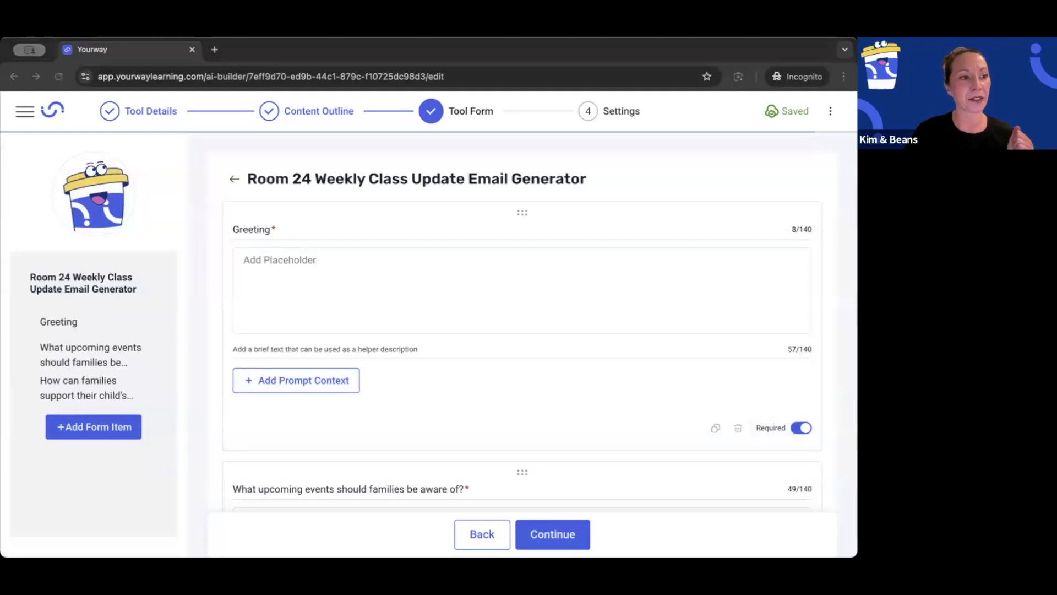
{"action": "left_click", "coordinate": [328, 381]}
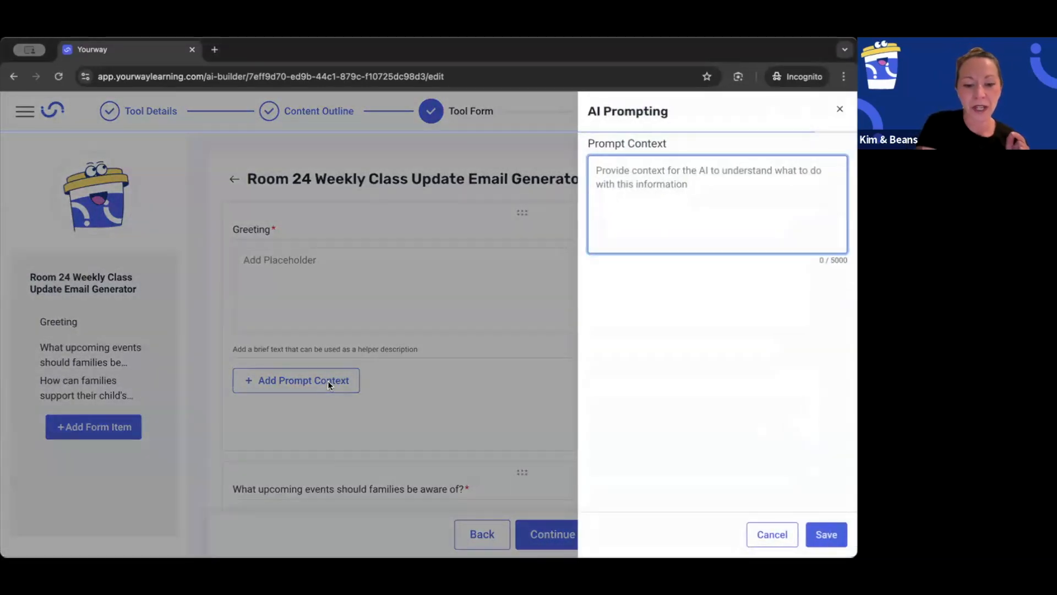
{"action": "type", "text": "Create a paragraph at the beginning of the email with the information that is entered."}
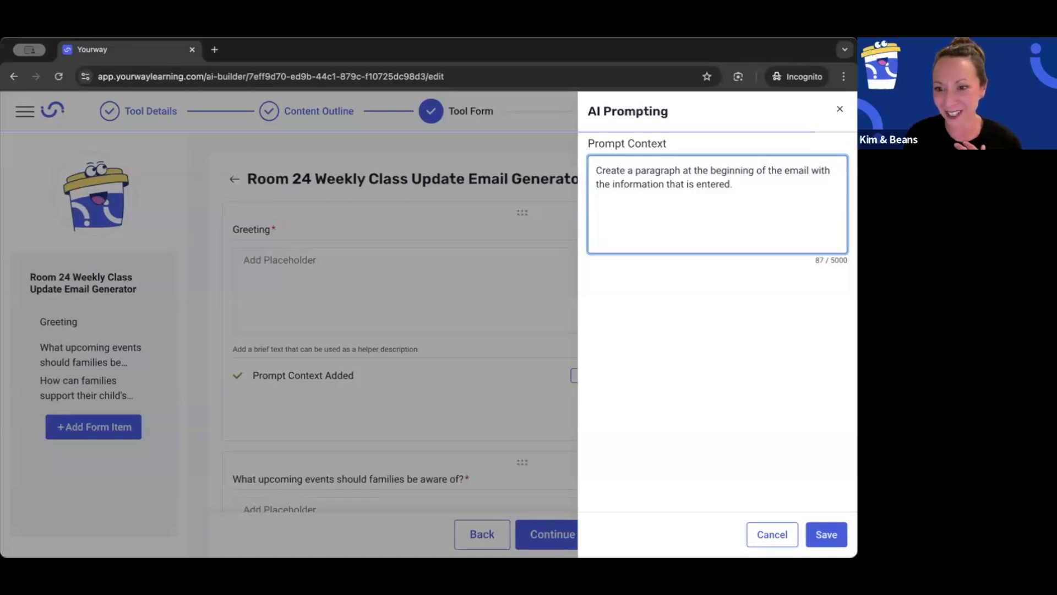
{"action": "left_click", "coordinate": [827, 536]}
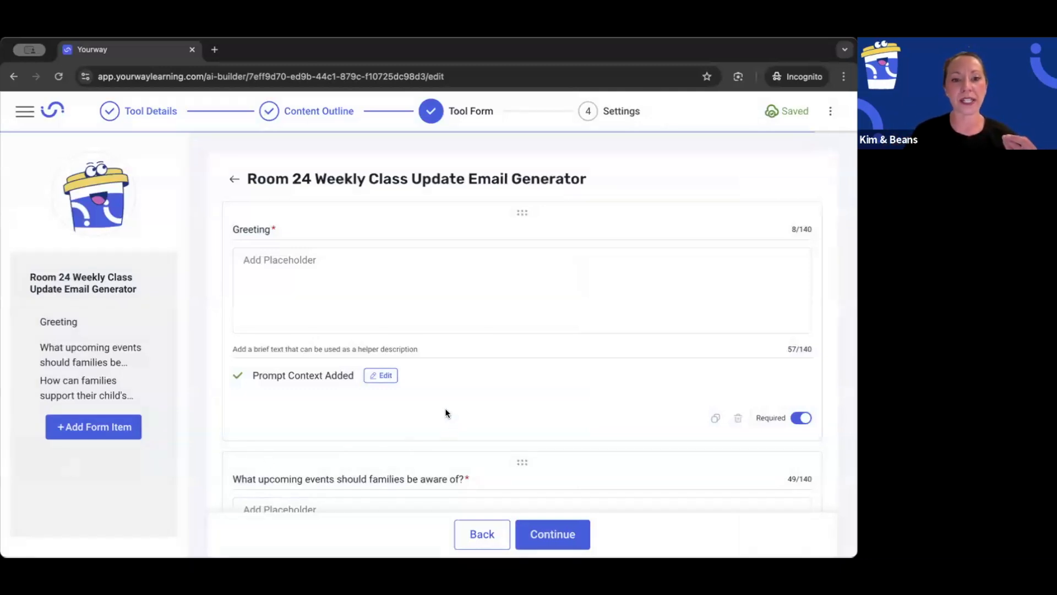
Step: Replace the question about upcoming events families should be aware of with the title "General Reminders"
{"action": "scroll", "coordinate": [403, 385], "scroll_direction": "down", "scroll_amount": 3}
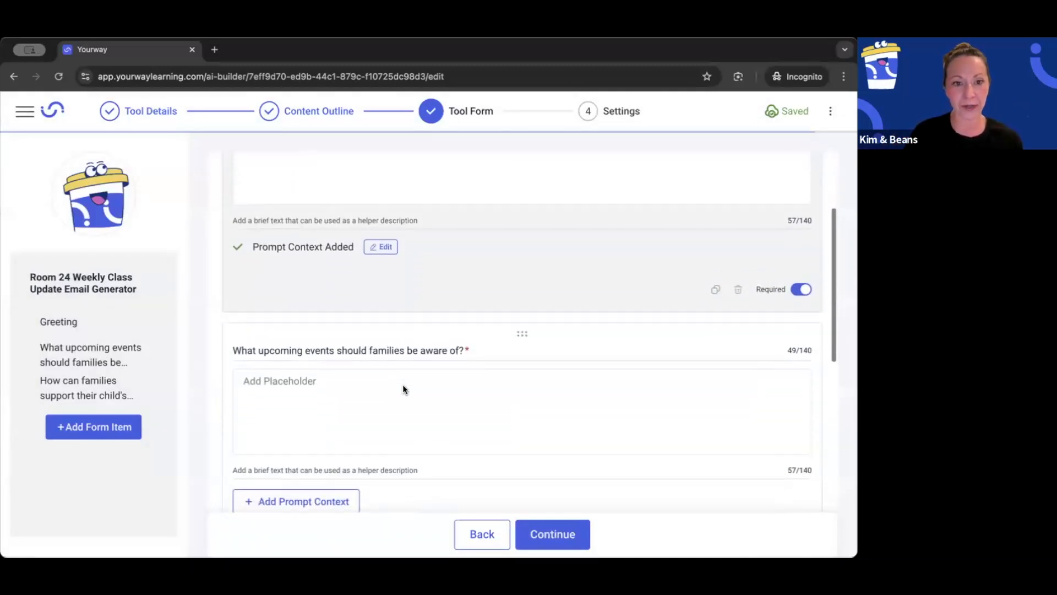
{"action": "left_click", "coordinate": [355, 351]}
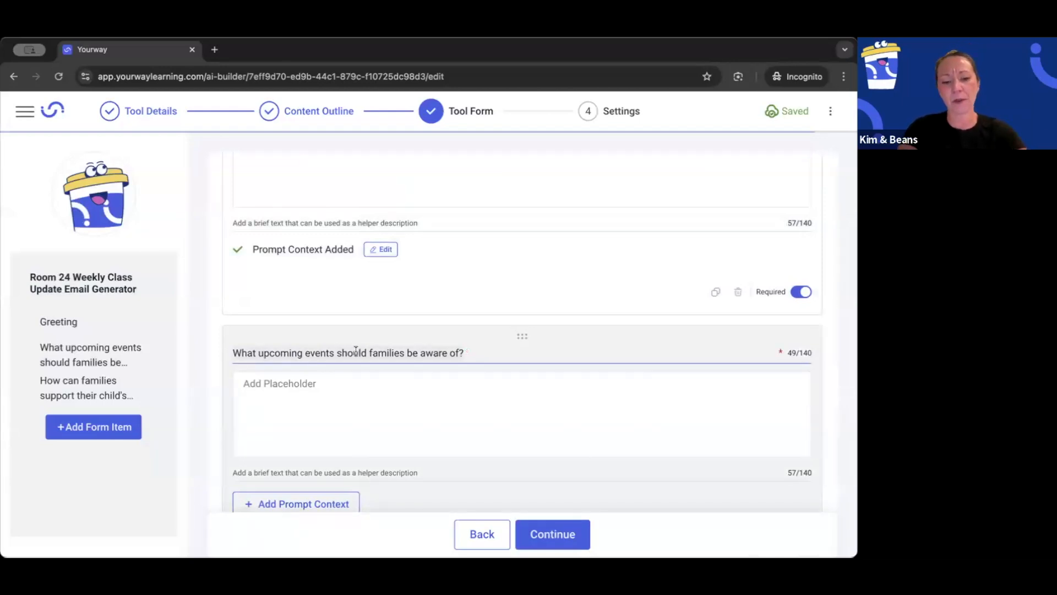
{"action": "key", "text": "ctrl+a"}
{"action": "type", "text": "Ge"}
{"action": "type", "text": "e"}
{"action": "type", "text": " n"}
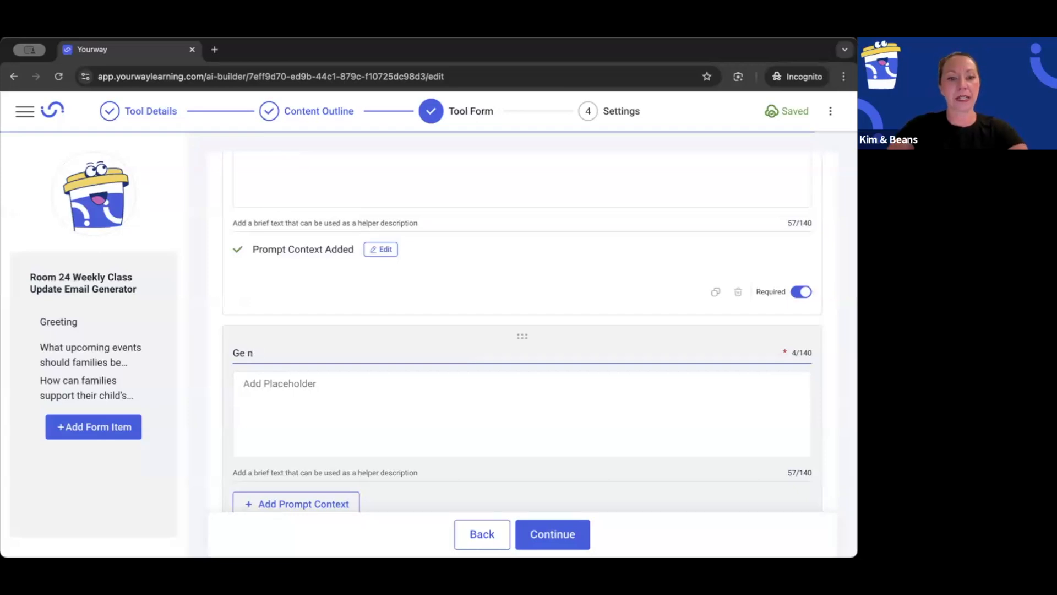
{"action": "type", "text": "neral"}
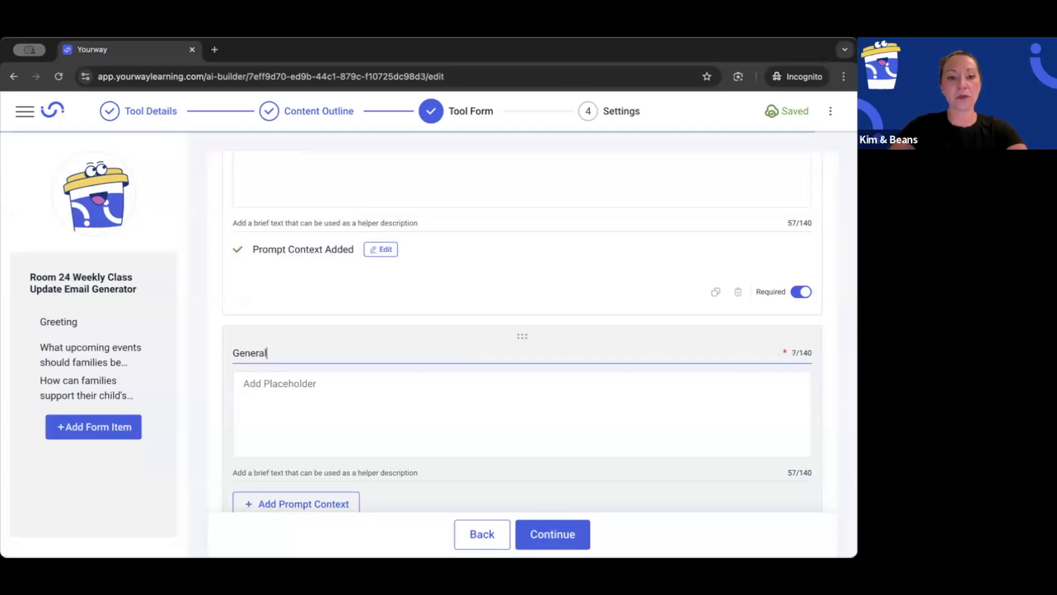
{"action": "type", "text": " Remider"}
{"action": "key", "text": "BackSpace"}
{"action": "key", "text": "BackSpace"}
{"action": "type", "text": "ders"}
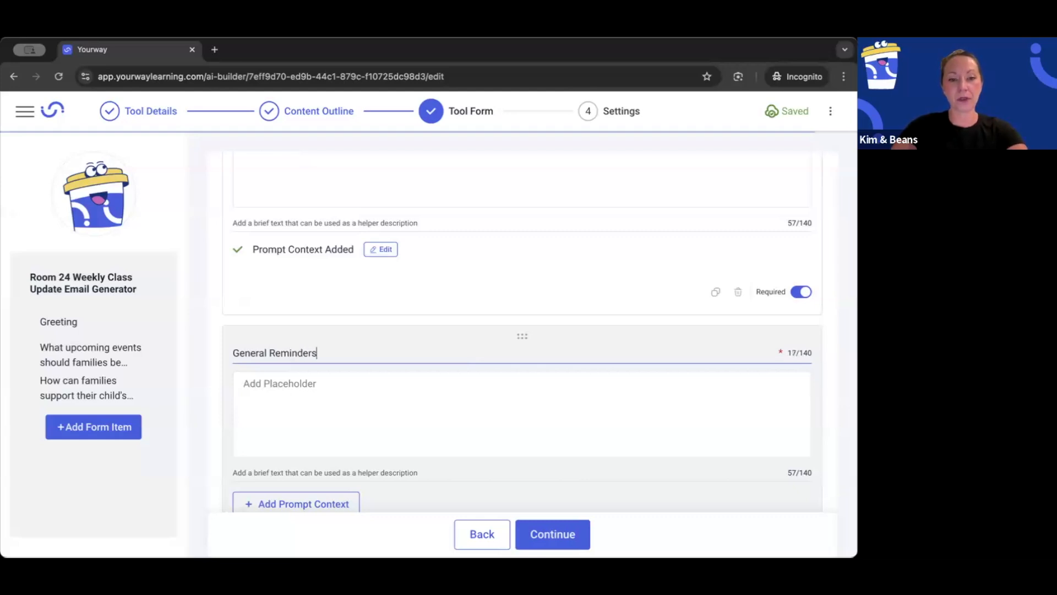
Step: Add and save the General Reminders prompt context "Use bullet format."
{"action": "scroll", "coordinate": [361, 381], "scroll_direction": "down", "scroll_amount": 3}
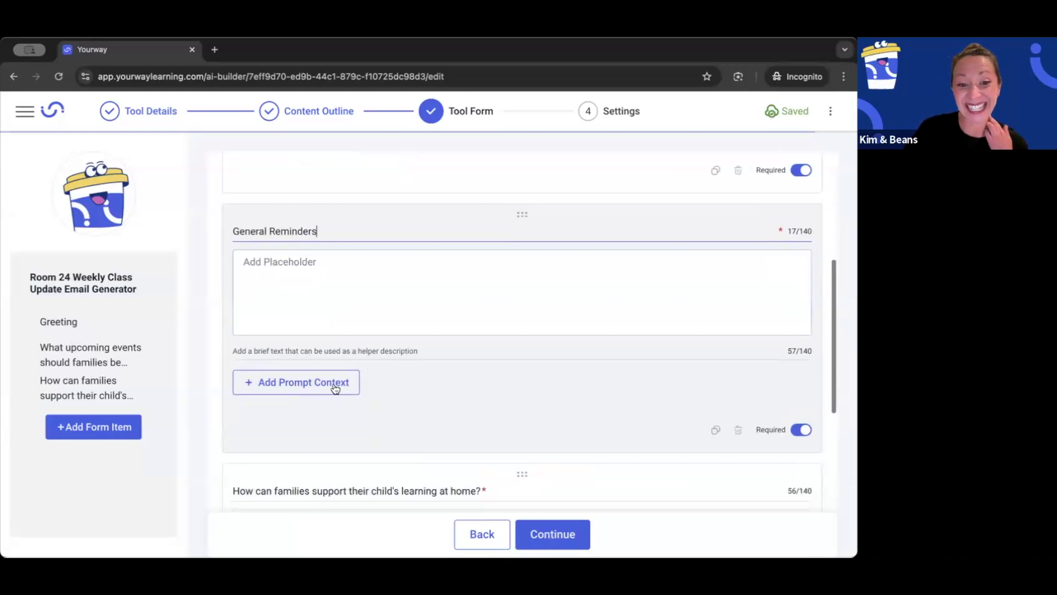
{"action": "left_click", "coordinate": [323, 386]}
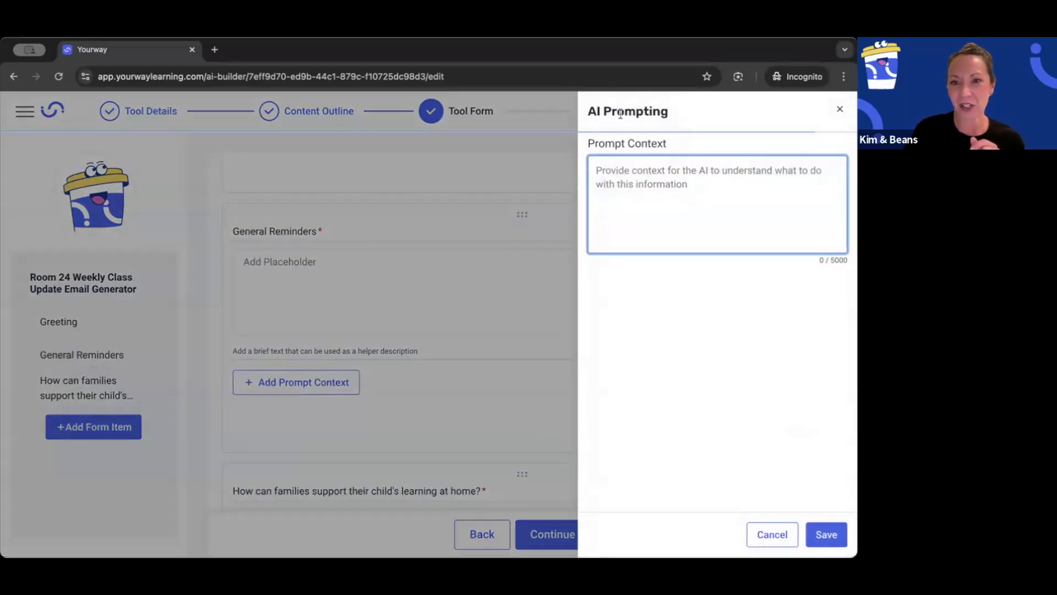
{"action": "type", "text": "Use "}
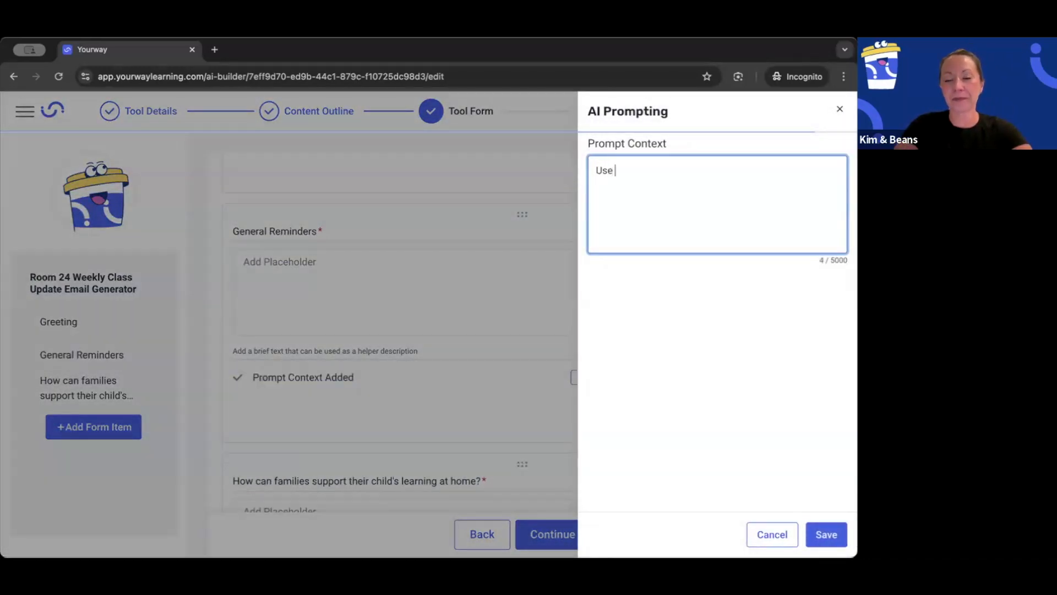
{"action": "type", "text": "bullet for"}
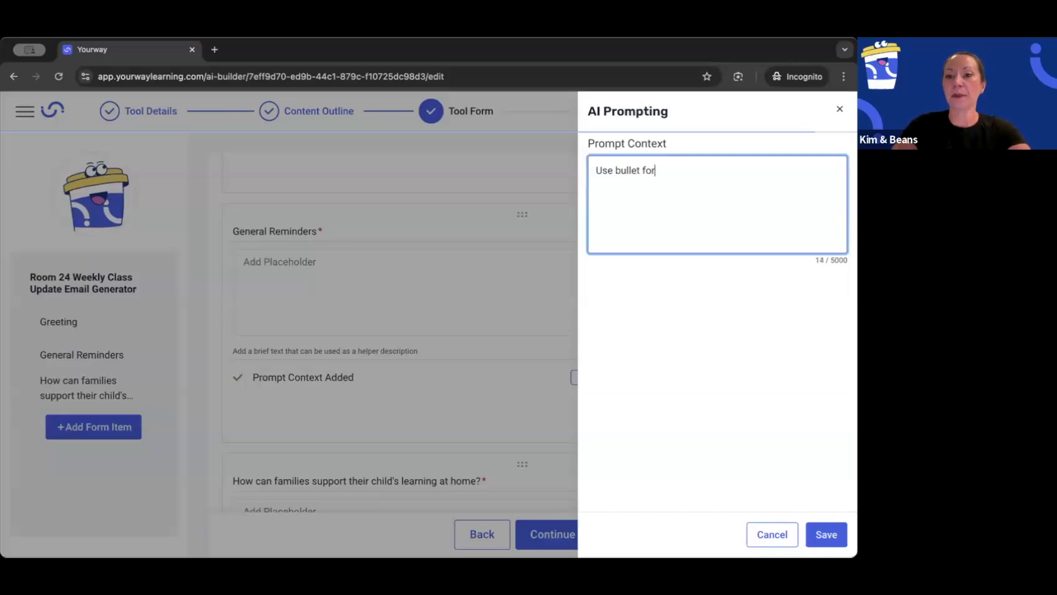
{"action": "type", "text": "mat."}
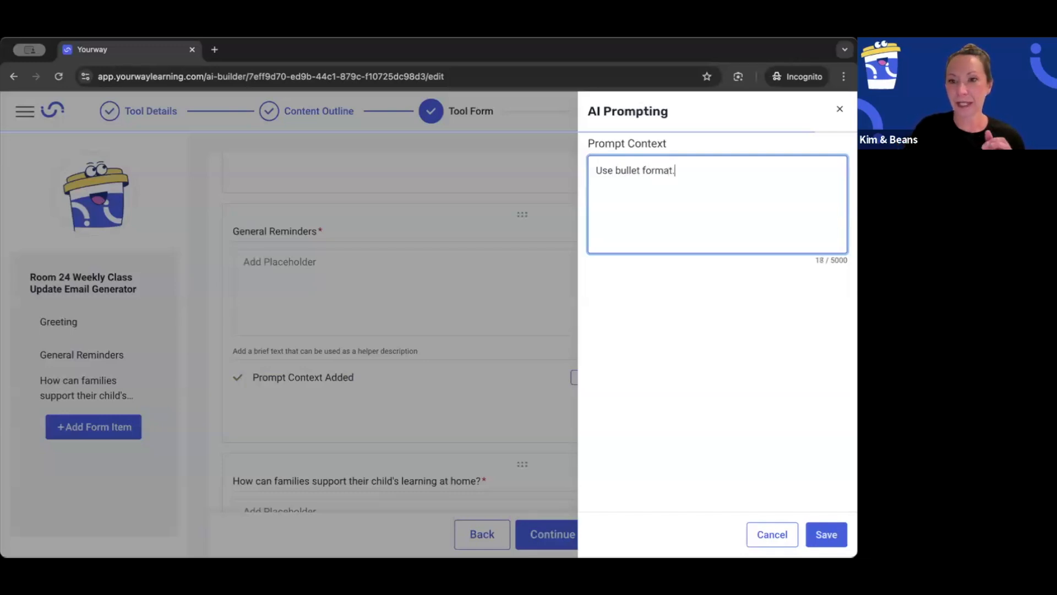
{"action": "left_click", "coordinate": [826, 534]}
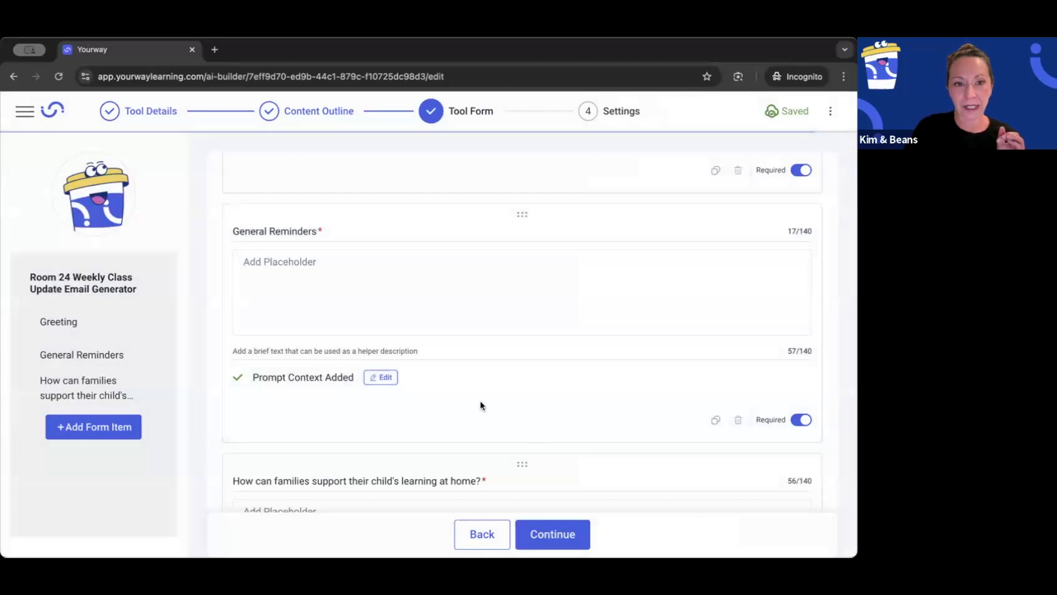
Step: Replace the question about how families can support learning at home with the title "Academic Reminders"
{"action": "scroll", "coordinate": [425, 363], "scroll_direction": "down", "scroll_amount": 2}
{"action": "left_click", "coordinate": [354, 386]}
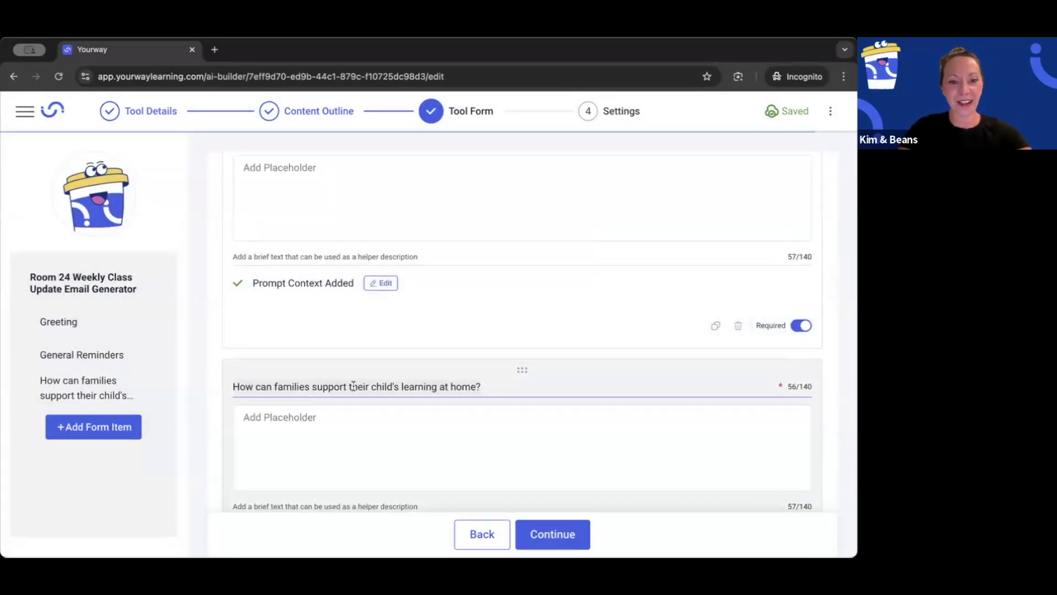
{"action": "key", "text": "super+a"}
{"action": "type", "text": "Aca"}
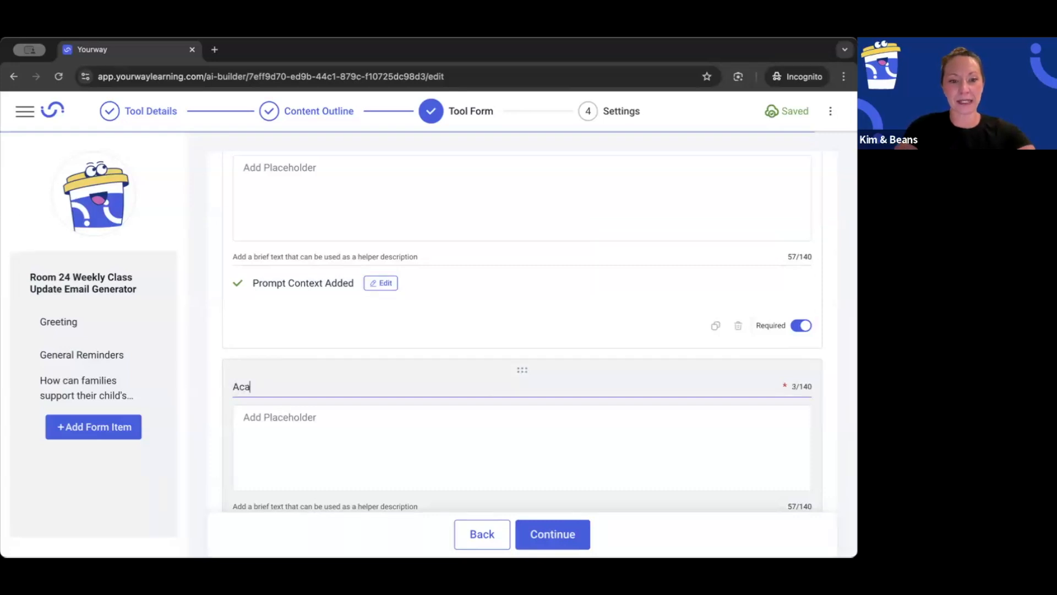
{"action": "type", "text": "demic Reminderes"}
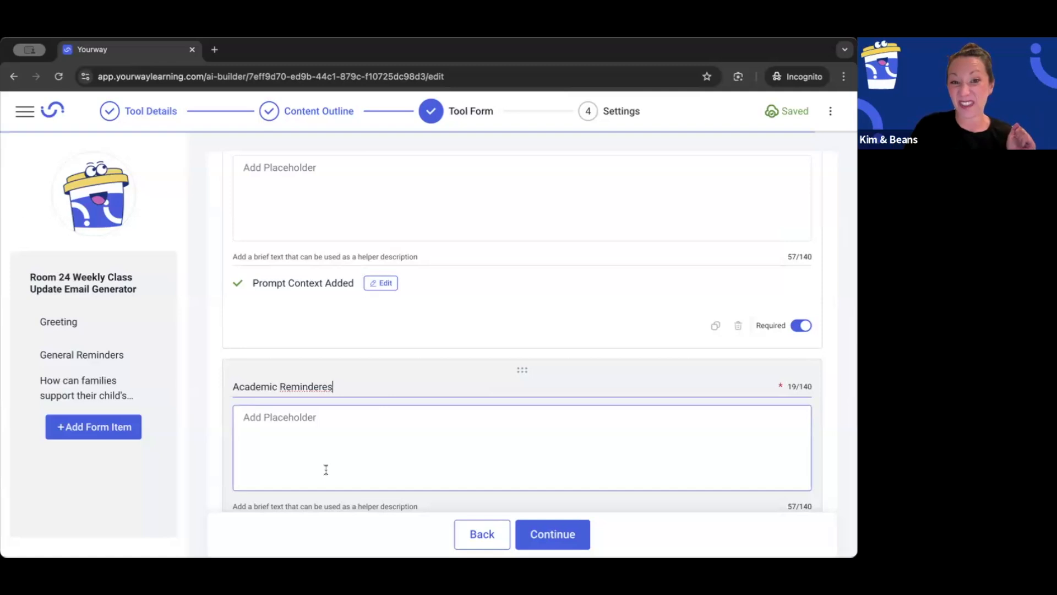
{"action": "right_click", "coordinate": [309, 386]}
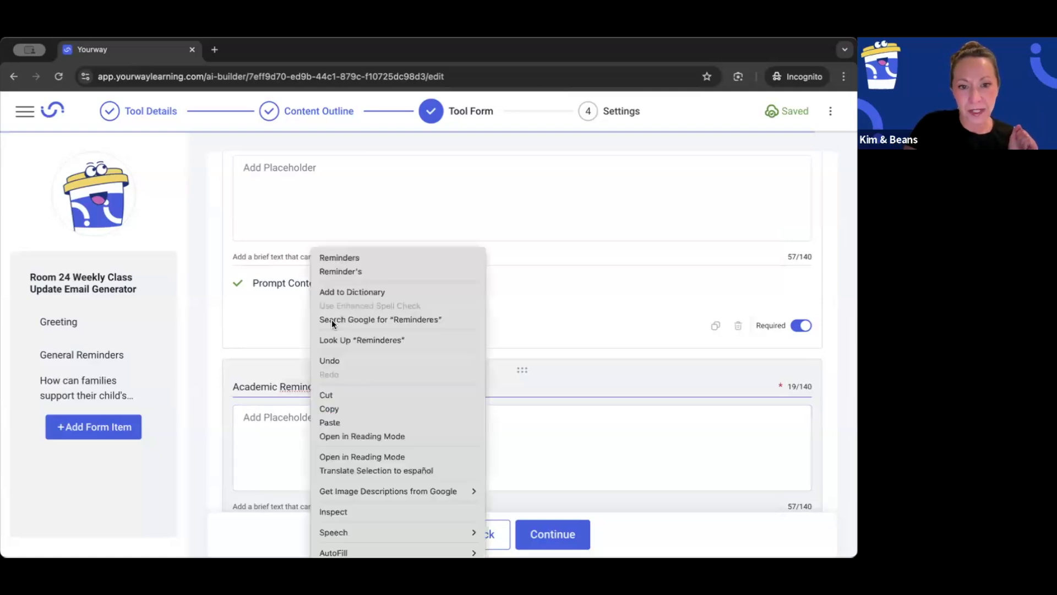
{"action": "left_click", "coordinate": [338, 255]}
Step: Add and save the Academic Reminders prompt context "Use bullet format."
{"action": "scroll", "coordinate": [322, 387], "scroll_direction": "down", "scroll_amount": 2}
{"action": "left_click", "coordinate": [294, 421]}
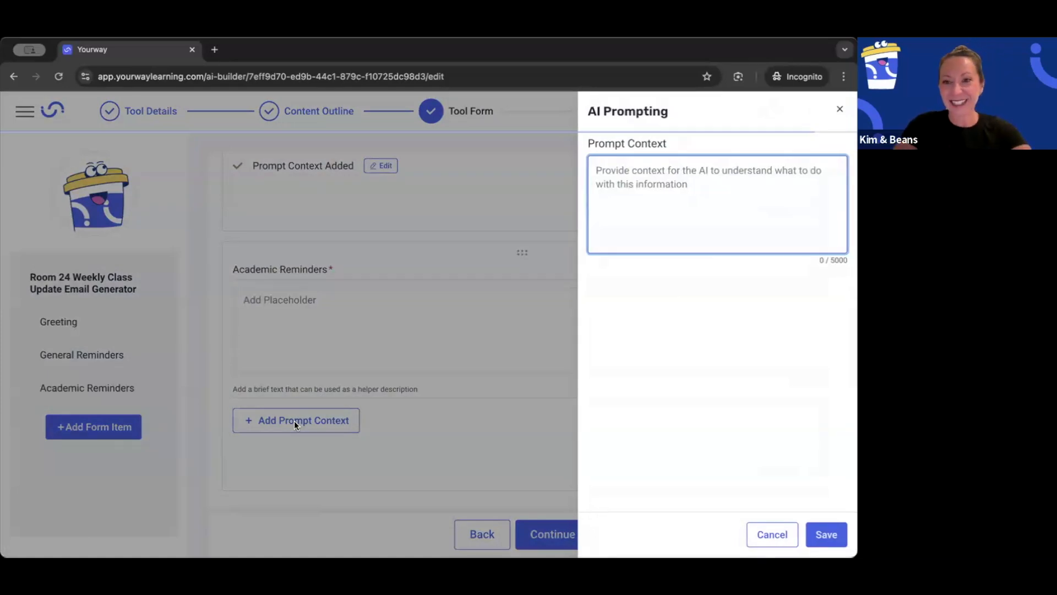
{"action": "type", "text": "A"}
{"action": "key", "text": "BackSpace"}
{"action": "type", "text": "Use bu"}
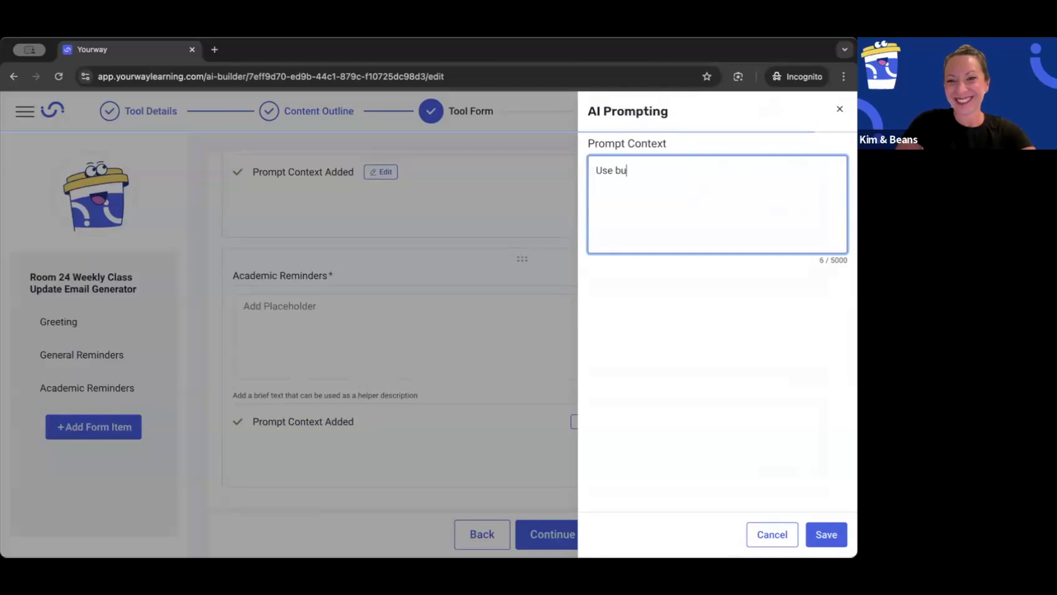
{"action": "type", "text": "llet format."}
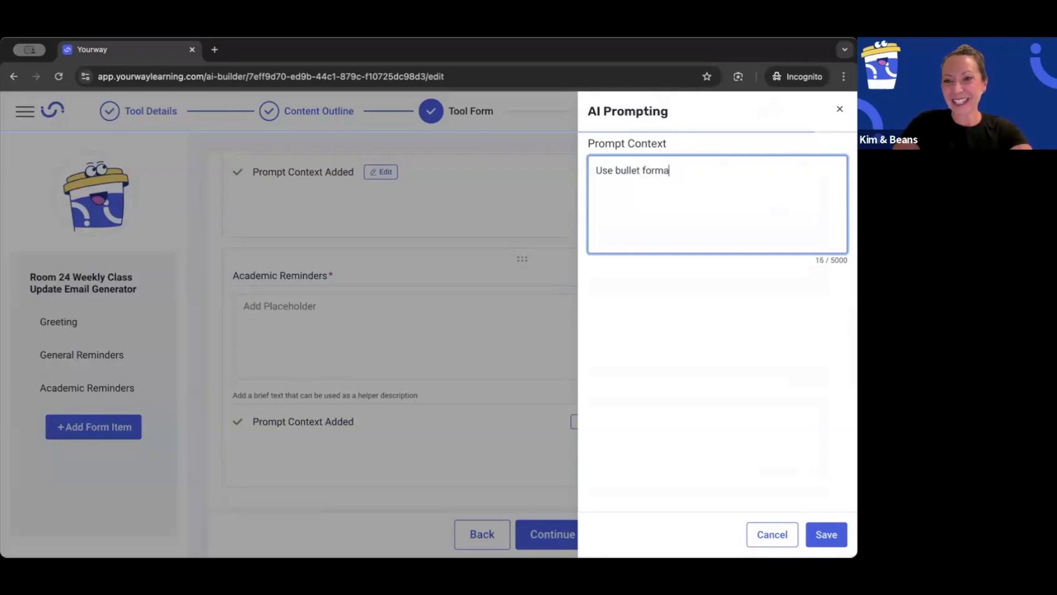
{"action": "left_click", "coordinate": [827, 533]}
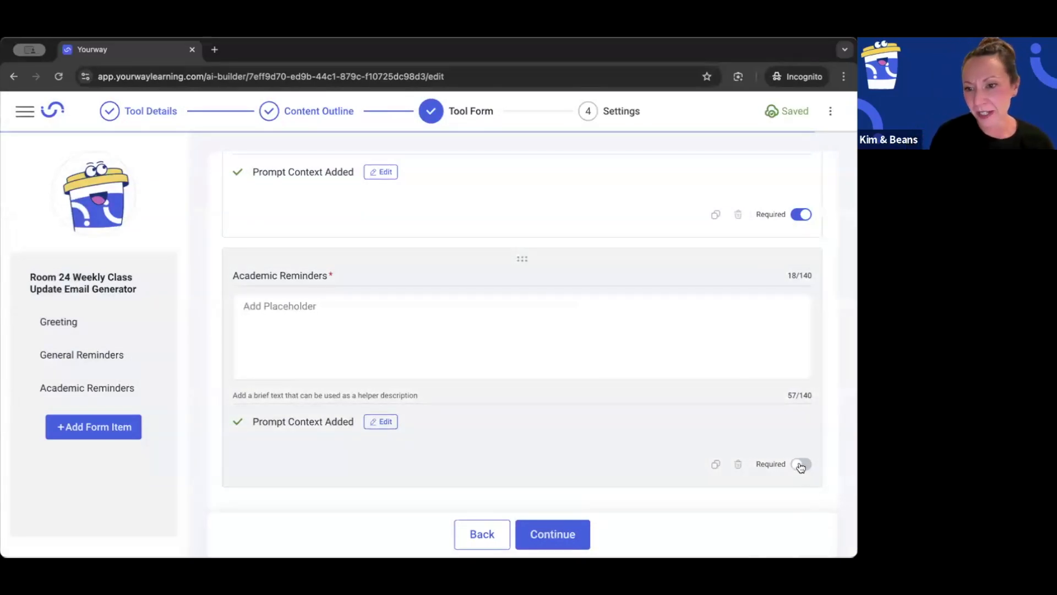
Step: Make the Academic Reminders field required and check the other items in the tool form
{"action": "left_click", "coordinate": [801, 464]}
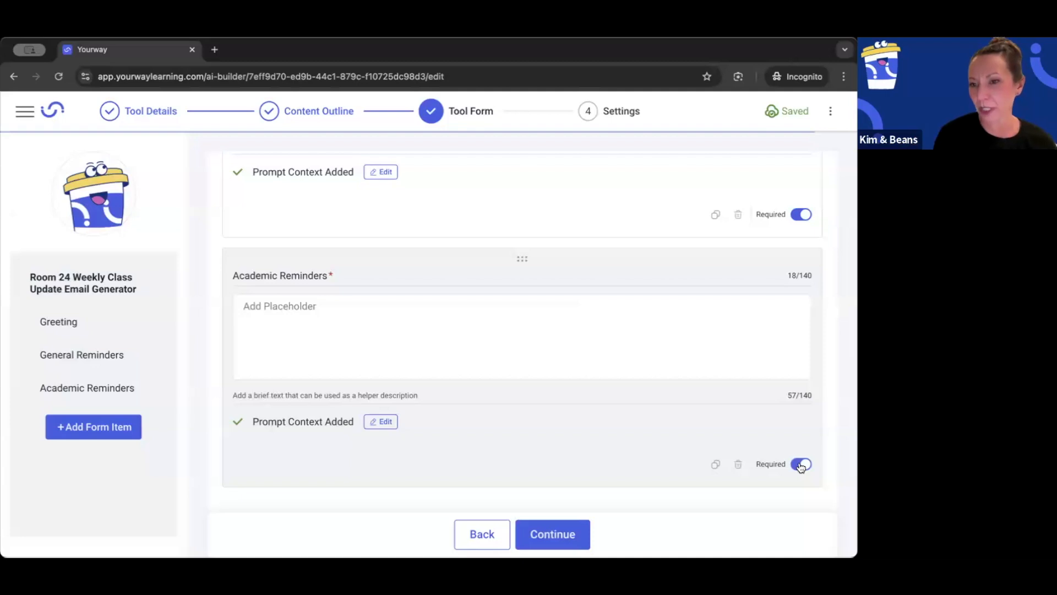
{"action": "scroll", "coordinate": [660, 365], "scroll_direction": "up", "scroll_amount": 7}
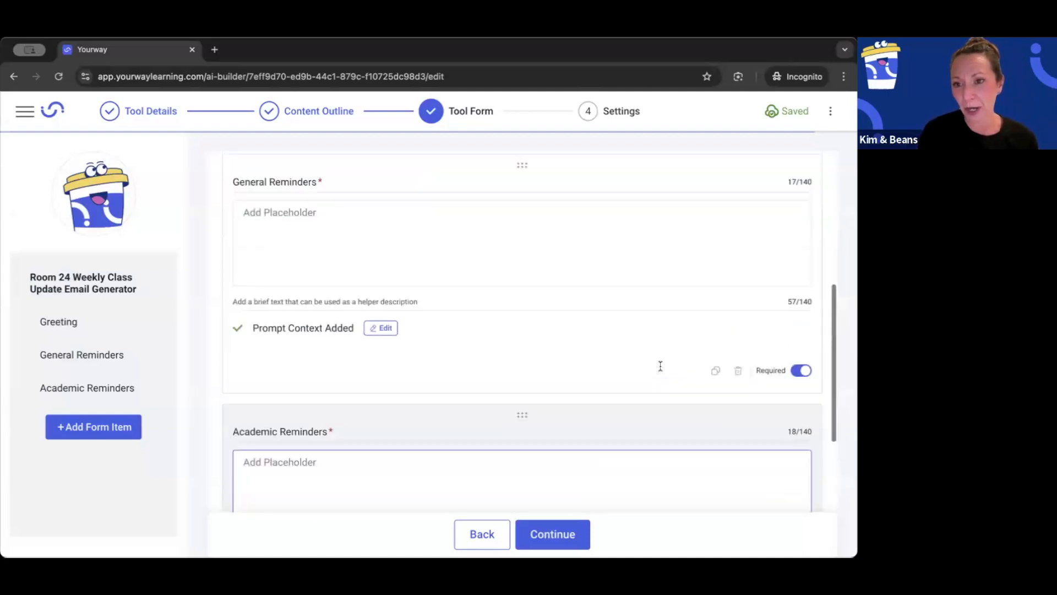
{"action": "scroll", "coordinate": [660, 370], "scroll_direction": "up", "scroll_amount": 3}
{"action": "scroll", "coordinate": [659, 370], "scroll_direction": "down", "scroll_amount": 8}
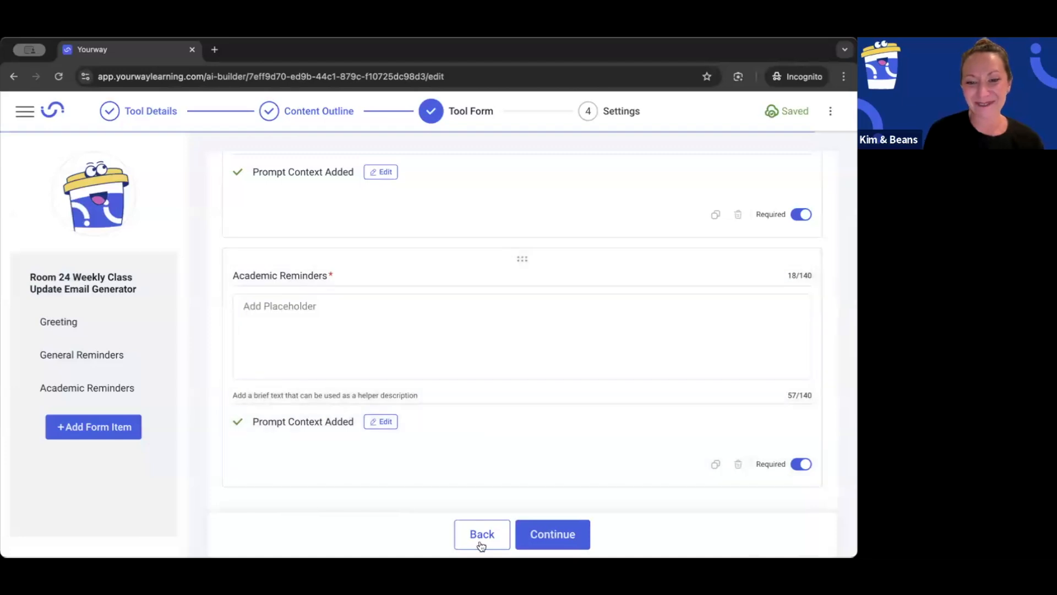
Step: Add a Short Response item to the tool form and title it "Quote"
{"action": "left_click", "coordinate": [81, 429]}
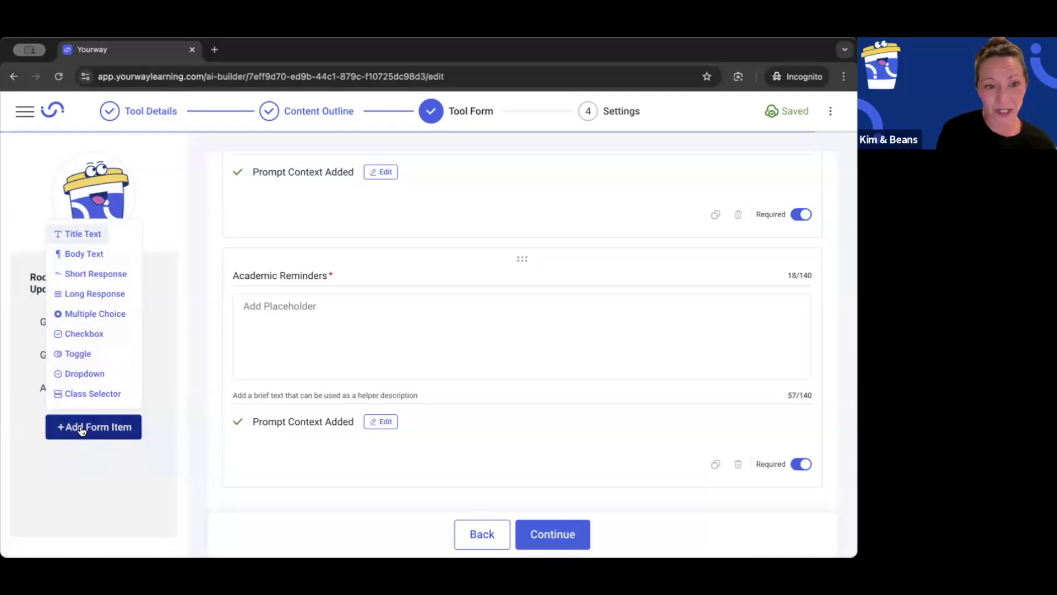
{"action": "left_click", "coordinate": [80, 277]}
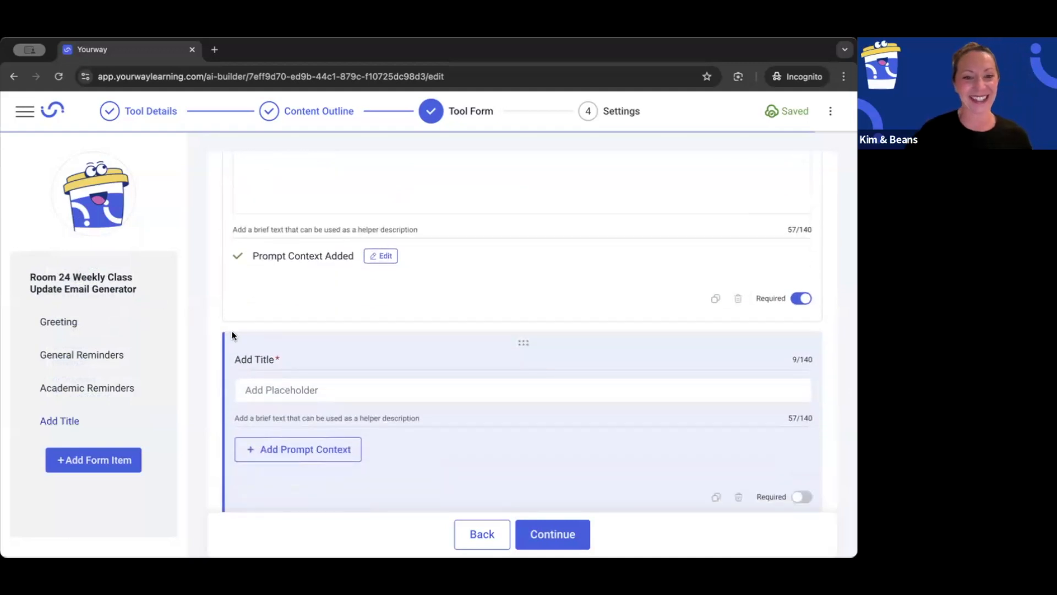
{"action": "left_click", "coordinate": [253, 359]}
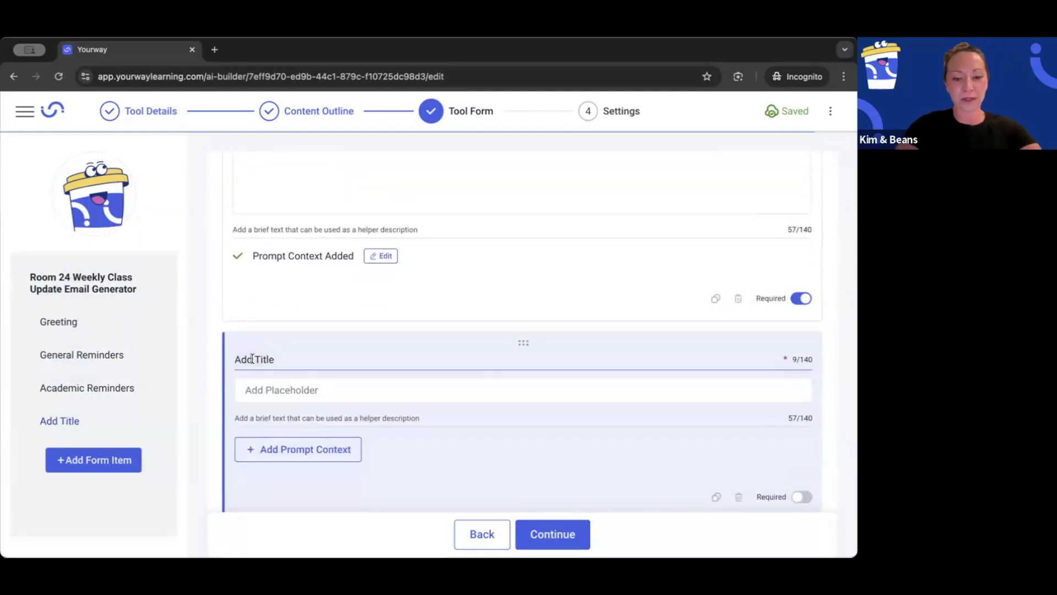
{"action": "type", "text": "Quto"}
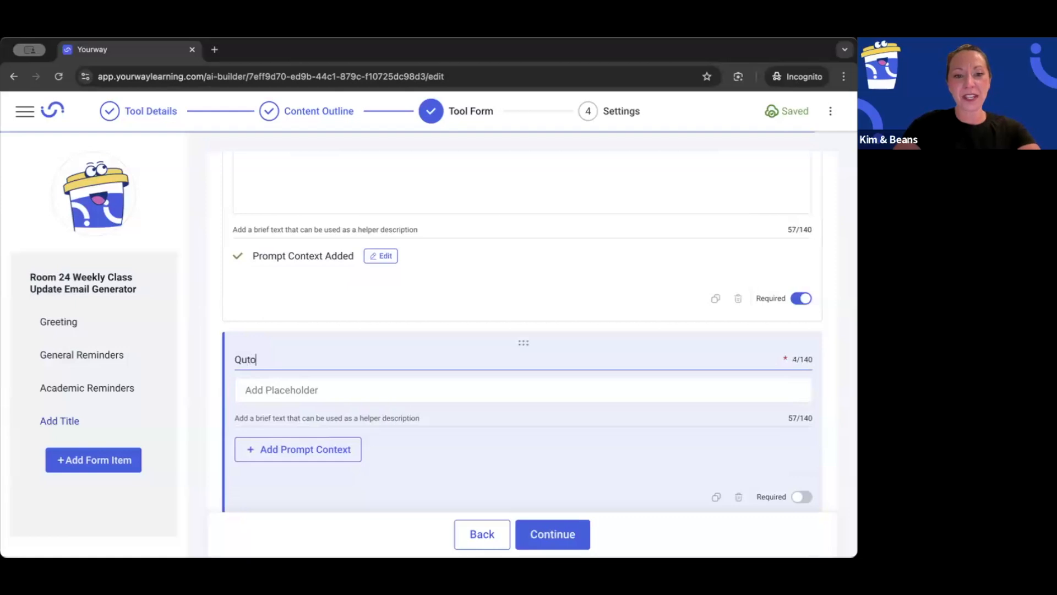
{"action": "key", "text": "BackSpace"}
{"action": "key", "text": "BackSpace"}
{"action": "type", "text": "ote"}
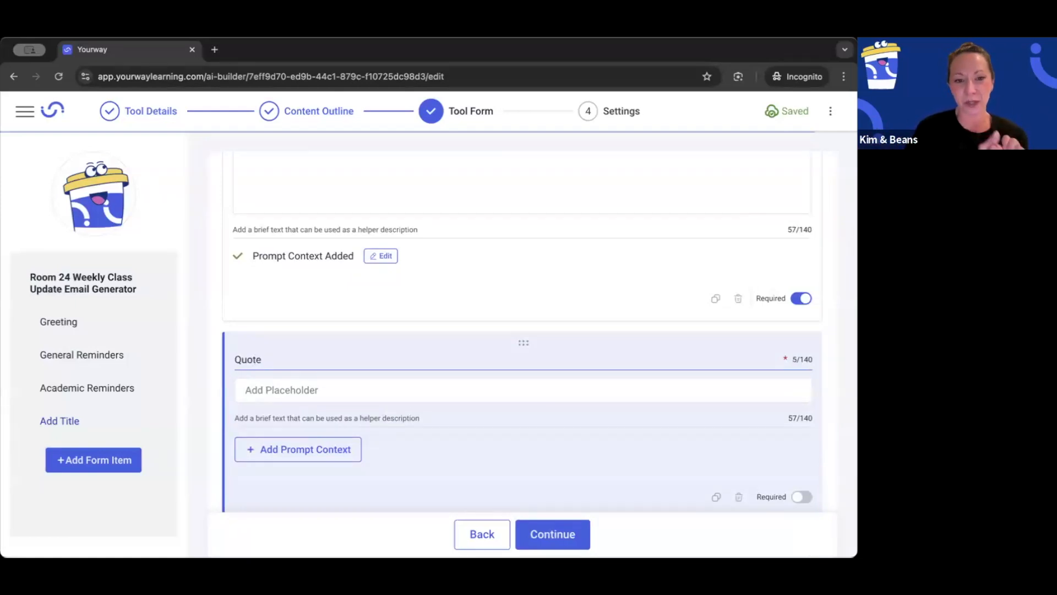
Step: Add and save the Quote prompt context "Include an educational, inspirational quote based on the topic entered."
{"action": "left_click", "coordinate": [282, 452]}
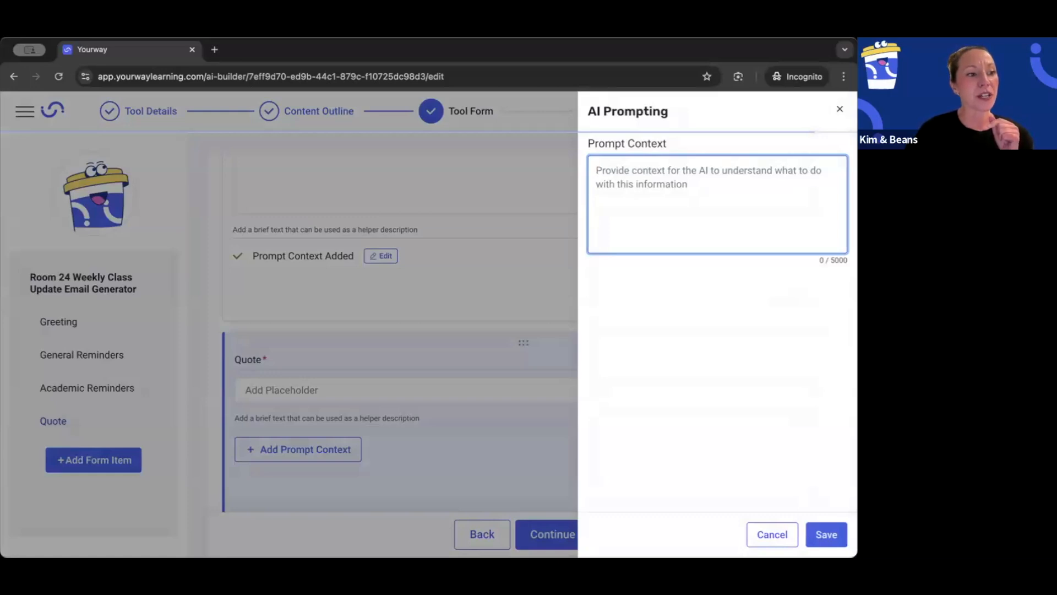
{"action": "key", "text": "super+Tab"}
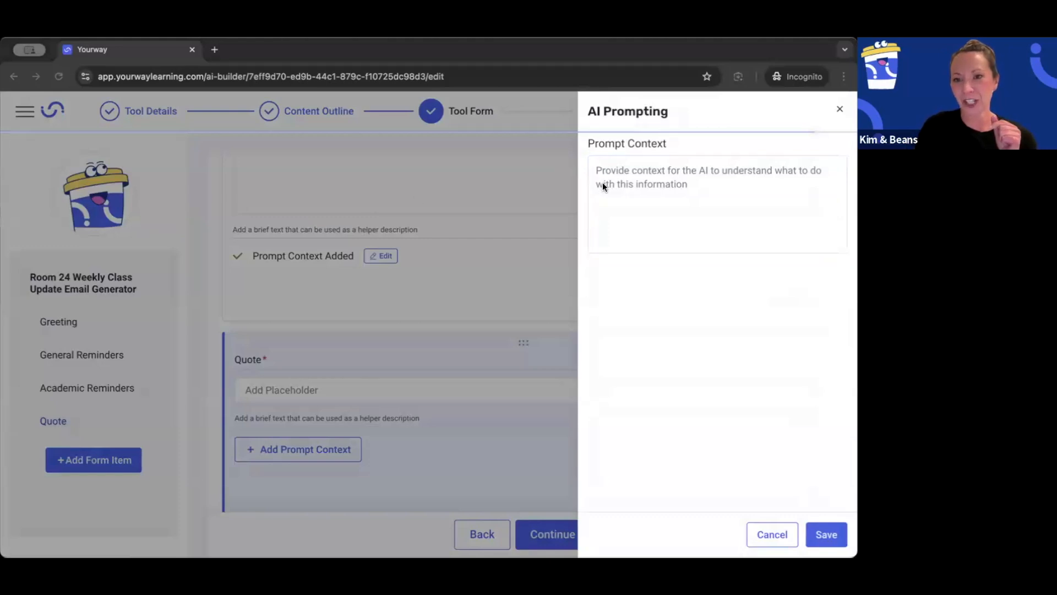
{"action": "left_click", "coordinate": [620, 169]}
{"action": "type", "text": "Include an educational, inspirational quote based on the topic entered."}
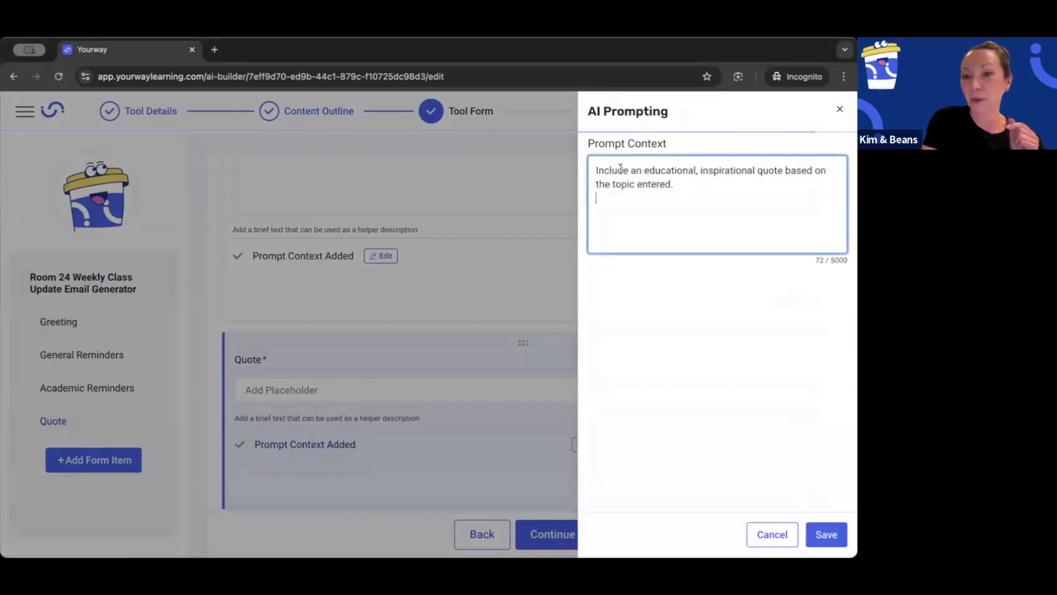
{"action": "key", "text": "BackSpace"}
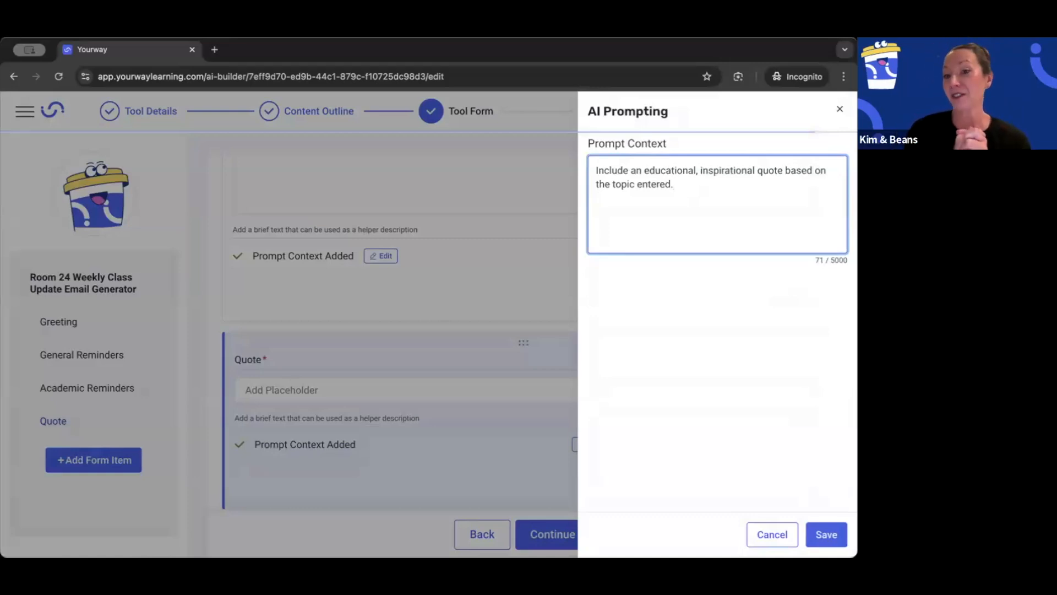
{"action": "left_click", "coordinate": [827, 532]}
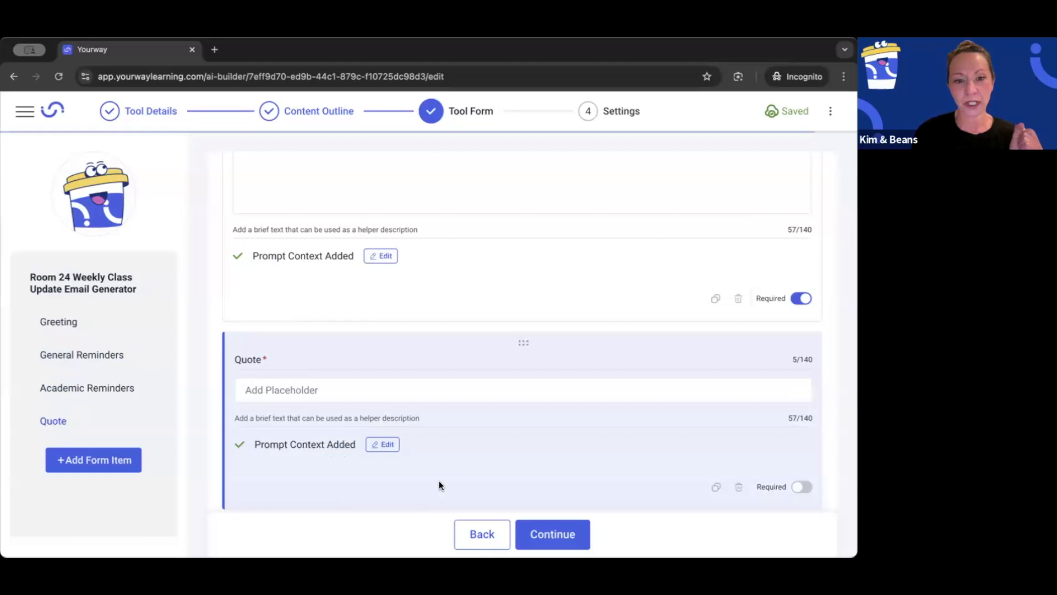
Step: Continue to the tool's settings, review visibility, ownership and AI consistency without changing them, and finish the tool
{"action": "left_click", "coordinate": [555, 537]}
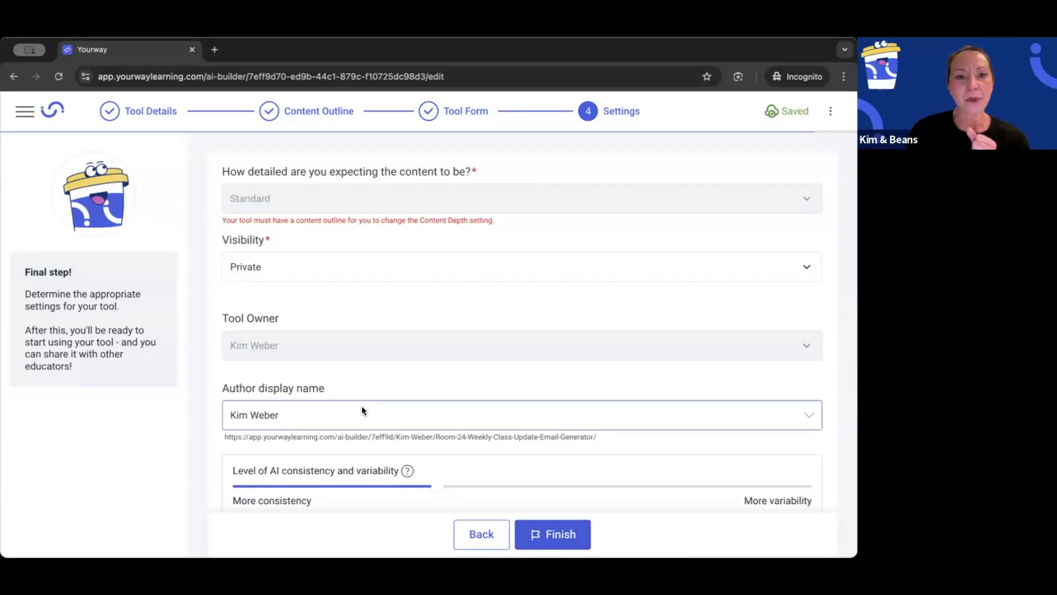
{"action": "scroll", "coordinate": [361, 410], "scroll_direction": "up", "scroll_amount": 1}
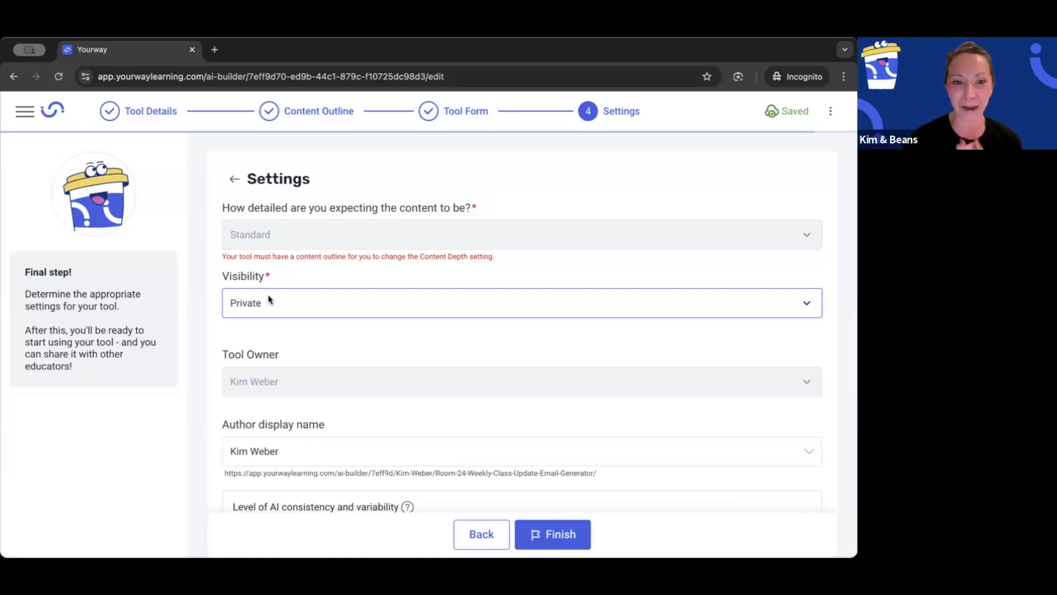
{"action": "left_click", "coordinate": [285, 375]}
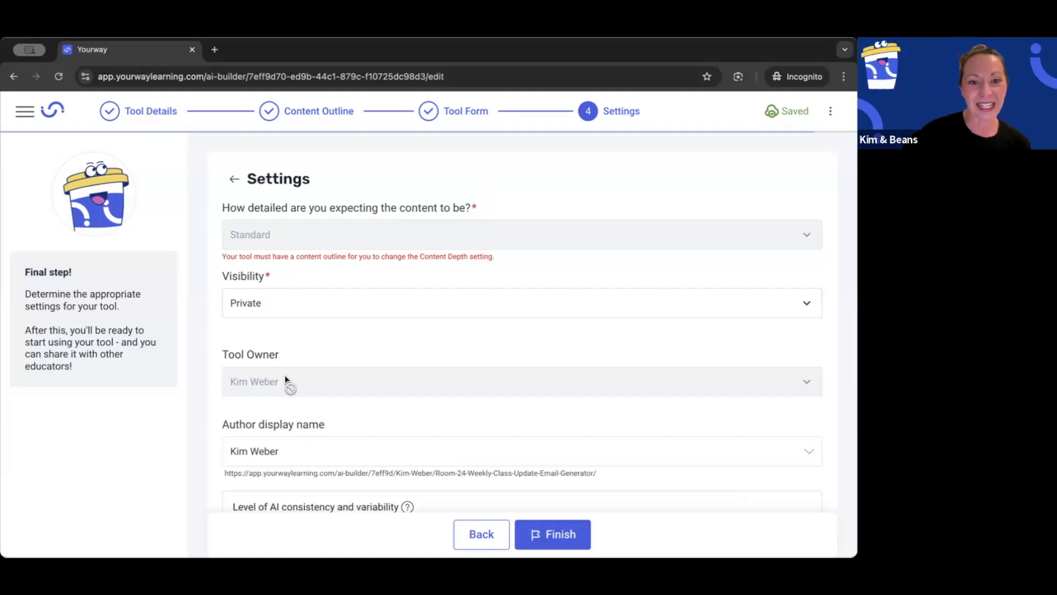
{"action": "scroll", "coordinate": [285, 375], "scroll_direction": "down", "scroll_amount": 2}
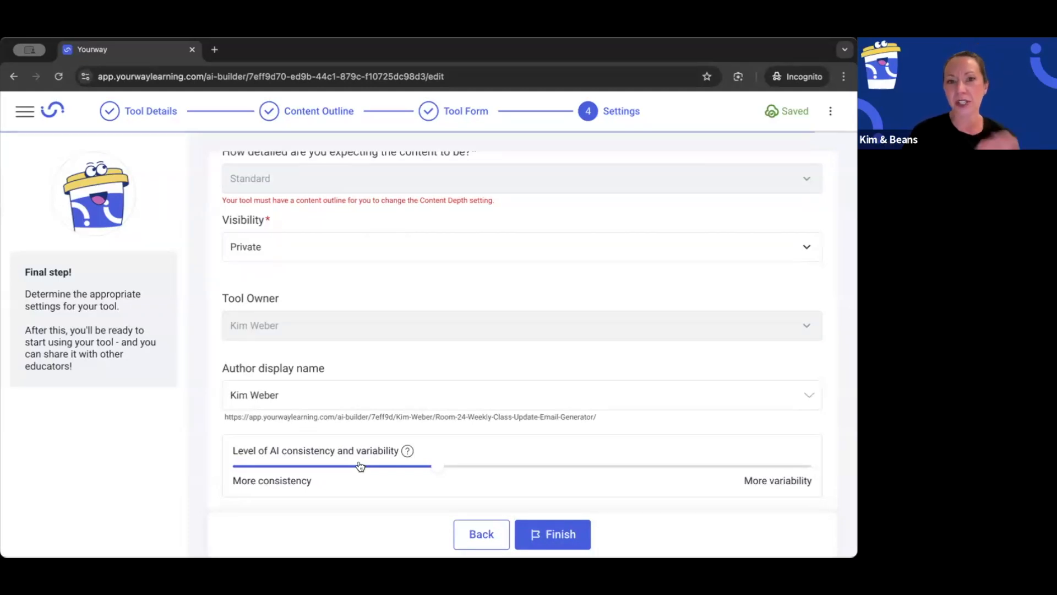
{"action": "left_click", "coordinate": [549, 535]}
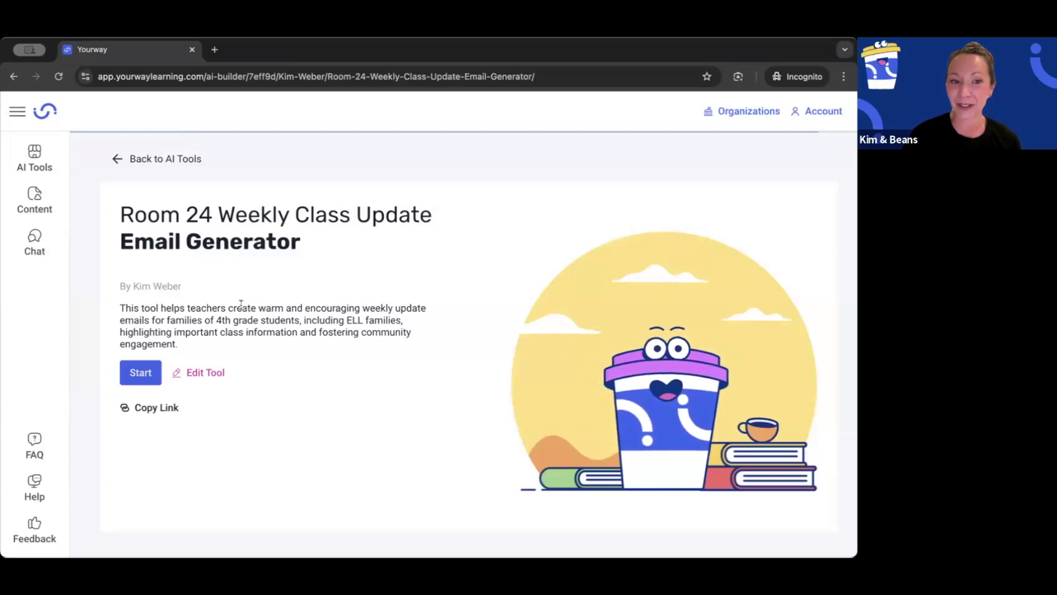
Step: Start the tool and fill in Greeting with the note praising the class's academy award winning performance of the play "Gold Rush or Bust"
{"action": "left_click", "coordinate": [139, 373]}
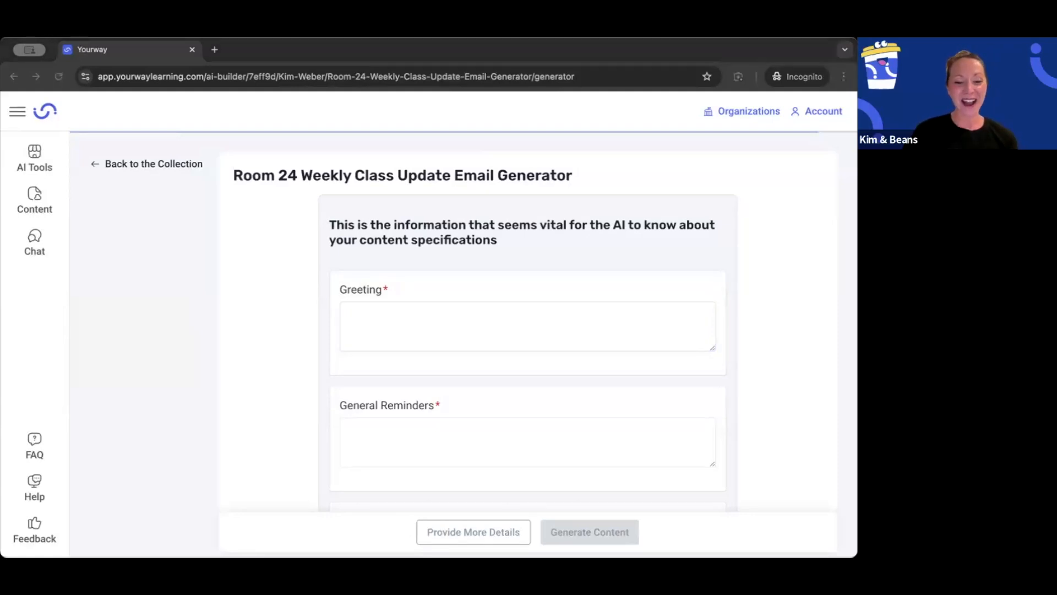
{"action": "left_click", "coordinate": [357, 311]}
{"action": "type", "text": "Successful class performance of our play \"Gold Rush or Bust\" play. The class rose to the occasion and gave an academy award winning performance!"}
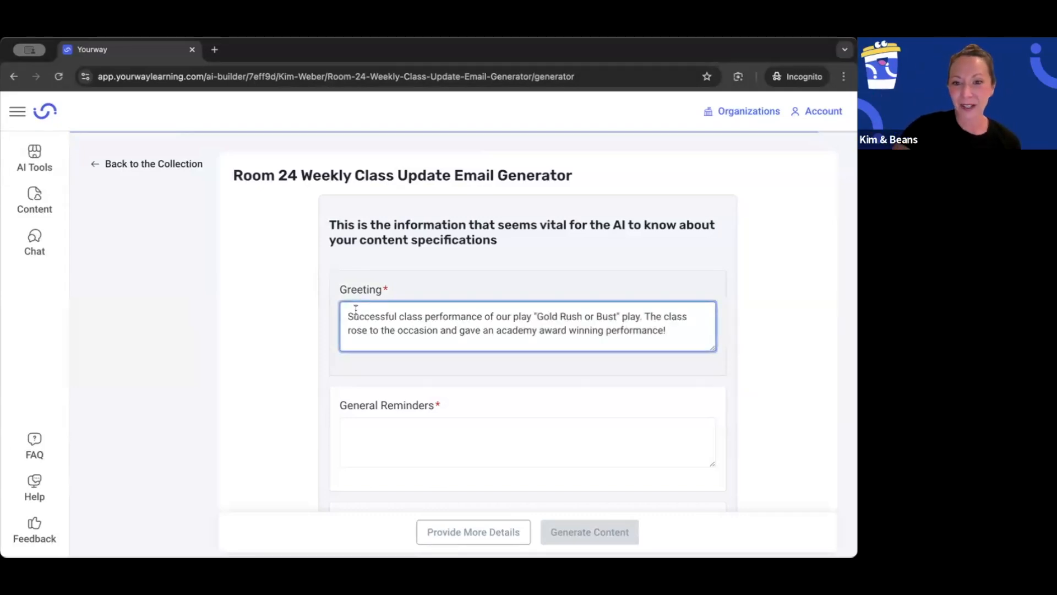
{"action": "key", "text": "BackSpace"}
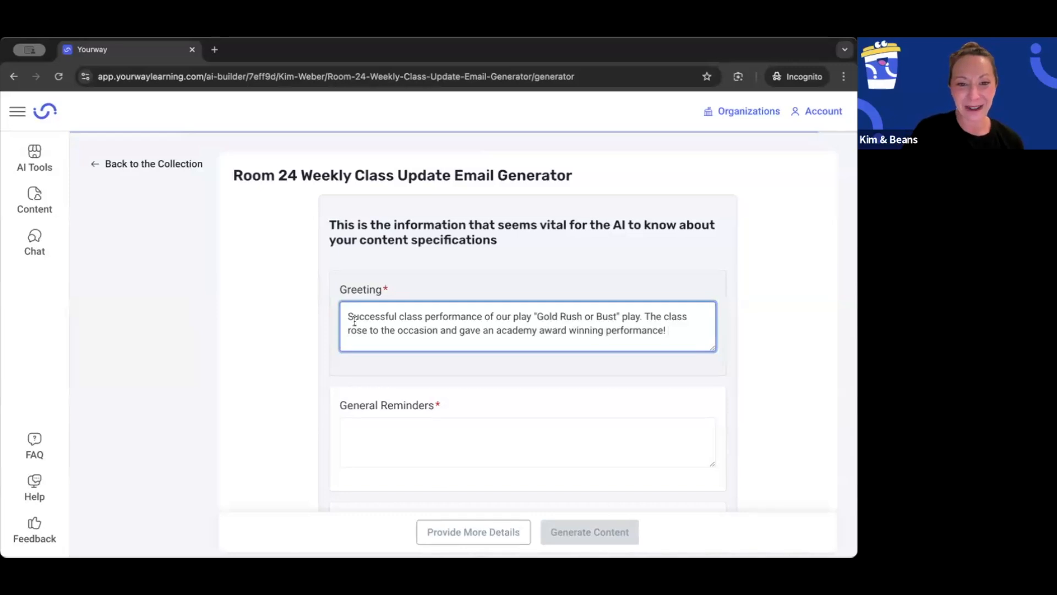
Step: Fill in General Reminders with the prepared notes on Friday's field trip, permission slips due Wednesday, and students lining up at the door after the bell
{"action": "key", "text": "super+Tab"}
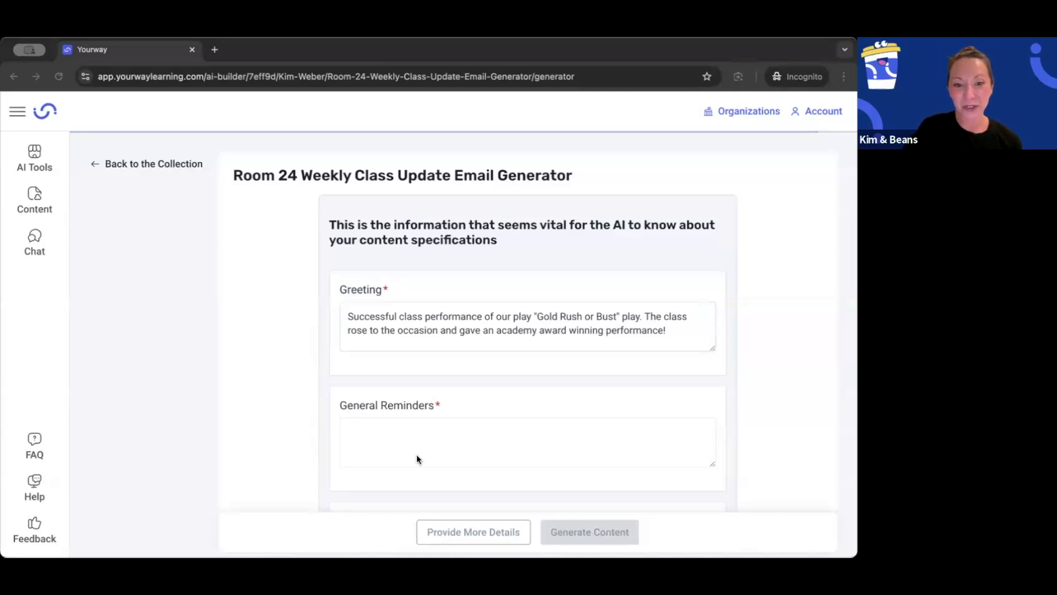
{"action": "key", "text": "super+Tab"}
{"action": "left_click", "coordinate": [377, 434]}
{"action": "key", "text": "super+v"}
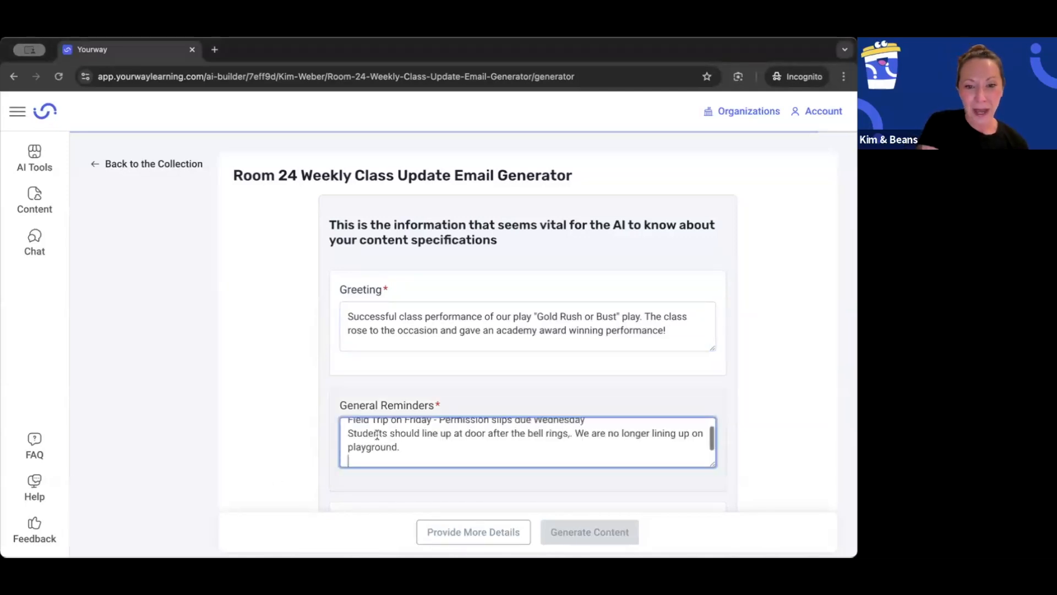
{"action": "scroll", "coordinate": [378, 436], "scroll_direction": "up", "scroll_amount": 1}
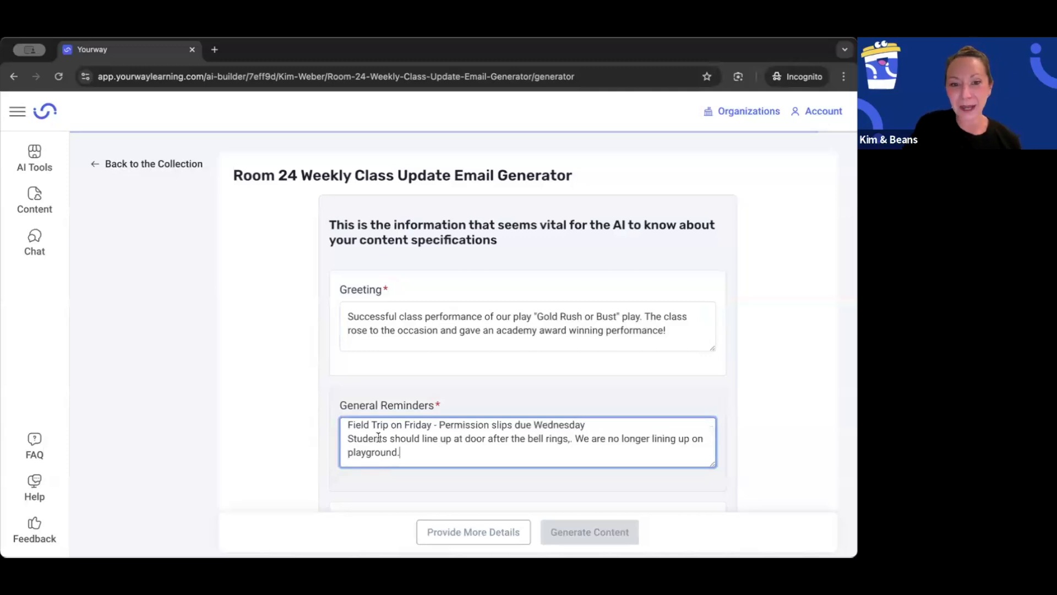
Step: Fill in Academic Reminders with "STAR Testing starts next Monday" and "Group Projects start this week - see Google Classroom for details"
{"action": "scroll", "coordinate": [378, 439], "scroll_direction": "down", "scroll_amount": 3}
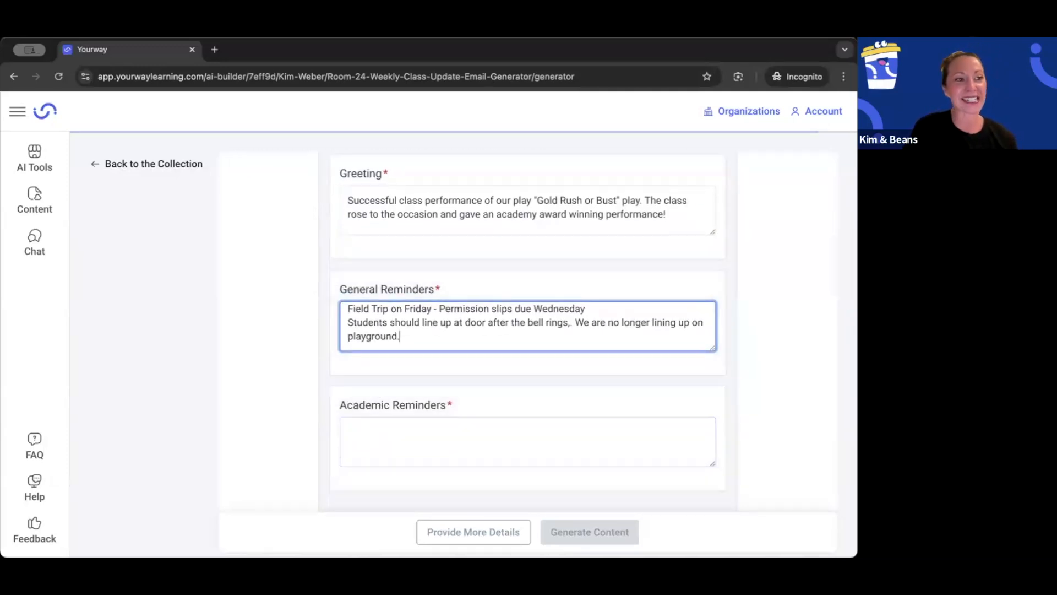
{"action": "key", "text": "super+Tab"}
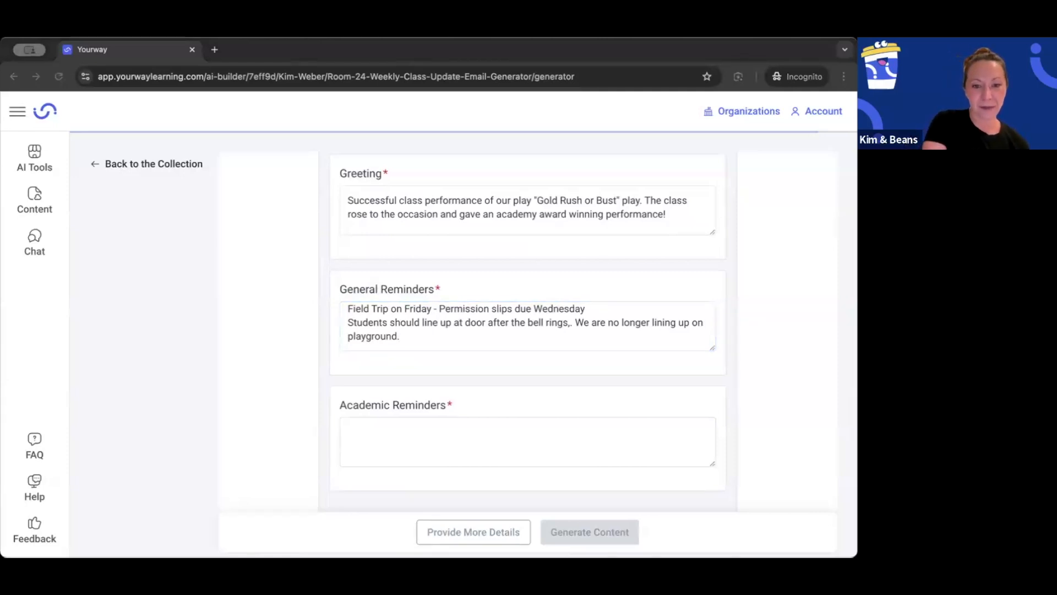
{"action": "left_click", "coordinate": [403, 437]}
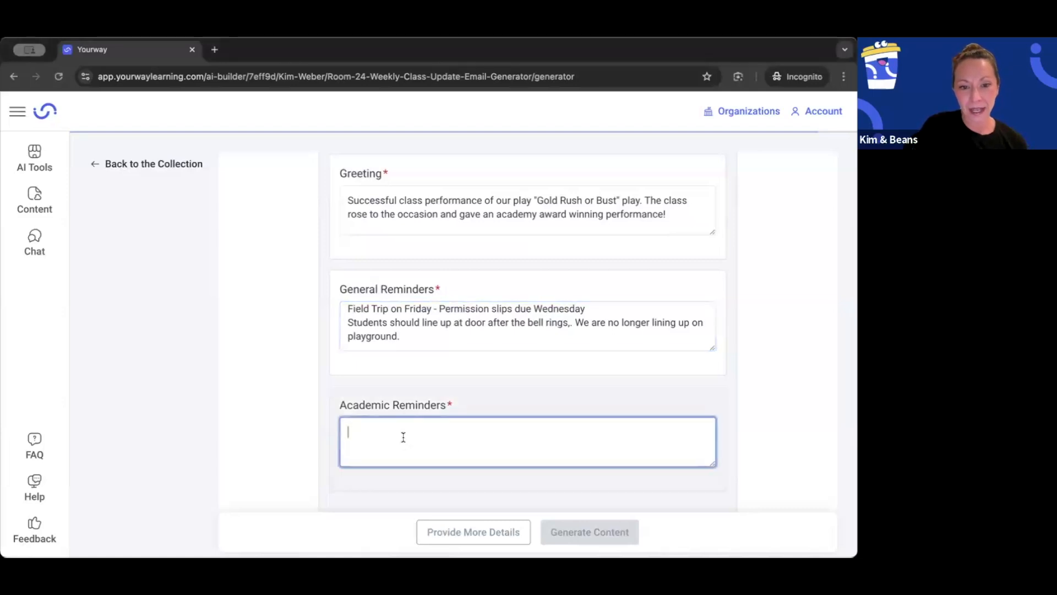
{"action": "type", "text": "STAR Testing starts next Monday Group Projects start this week - see Google Classroom for details"}
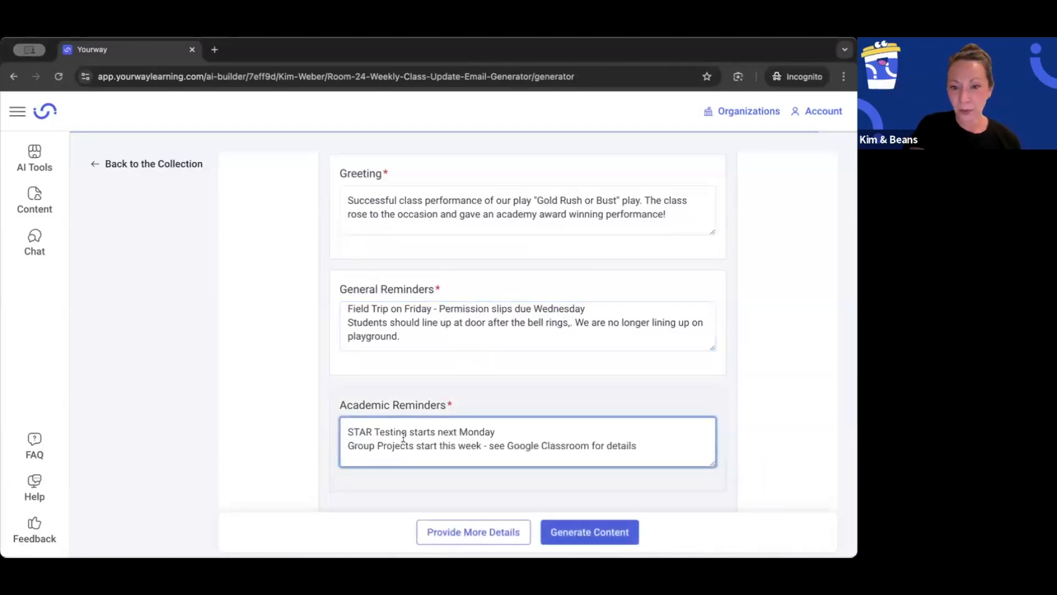
{"action": "key", "text": "BackSpace"}
Step: Provide more details by entering "Integrity" as the Quote topic, and generate the email content
{"action": "scroll", "coordinate": [335, 335], "scroll_direction": "down", "scroll_amount": 1}
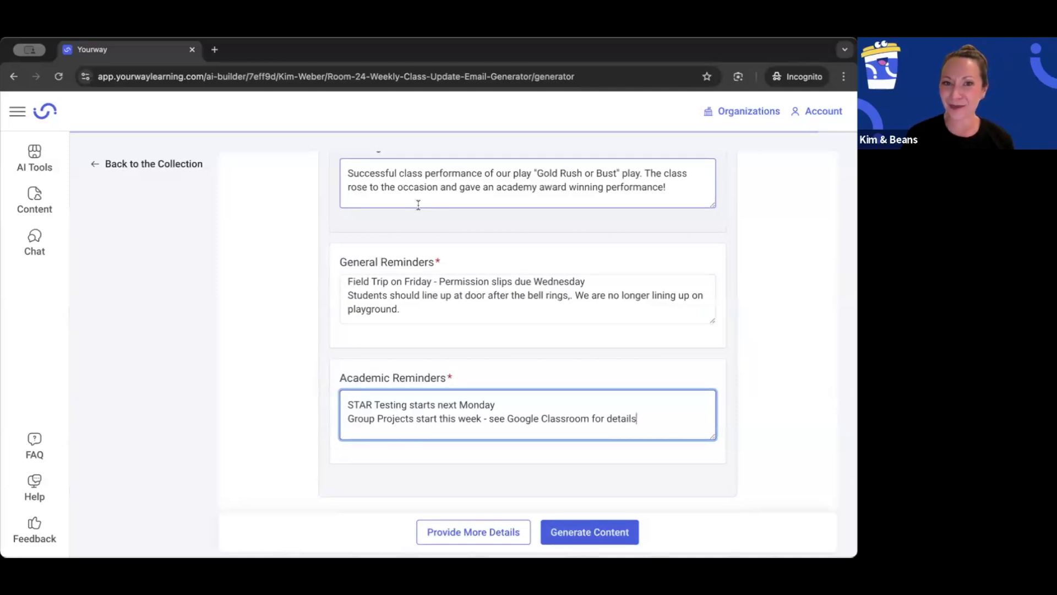
{"action": "left_click", "coordinate": [453, 537]}
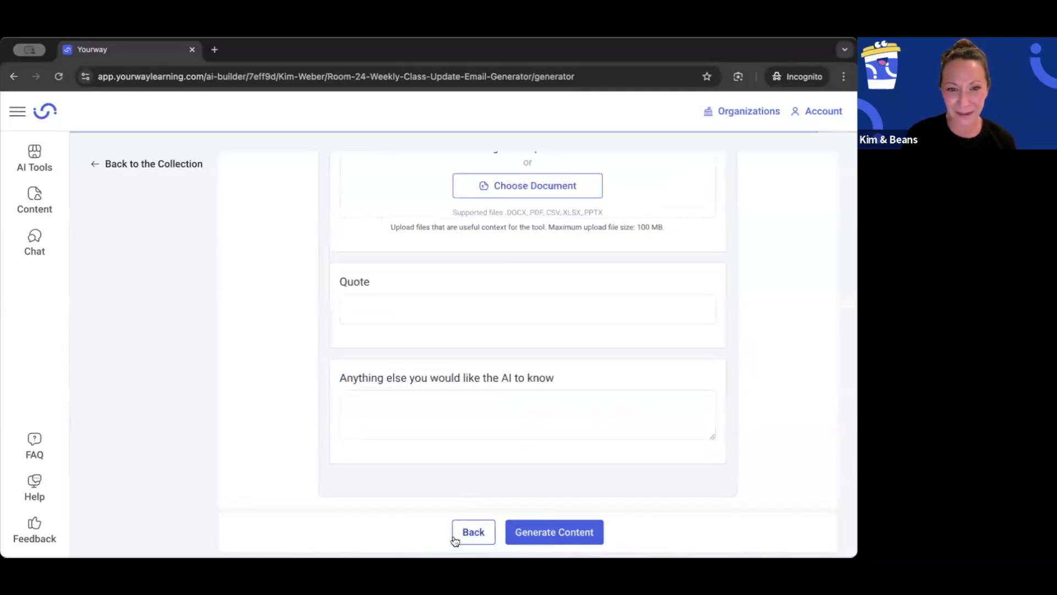
{"action": "left_click", "coordinate": [366, 306]}
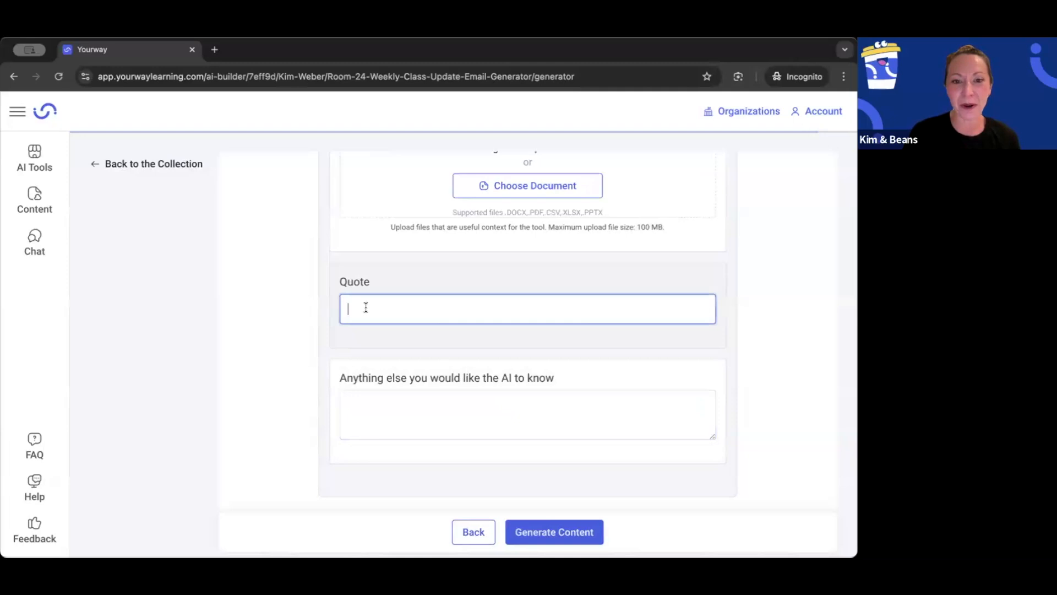
{"action": "type", "text": "Integrity"}
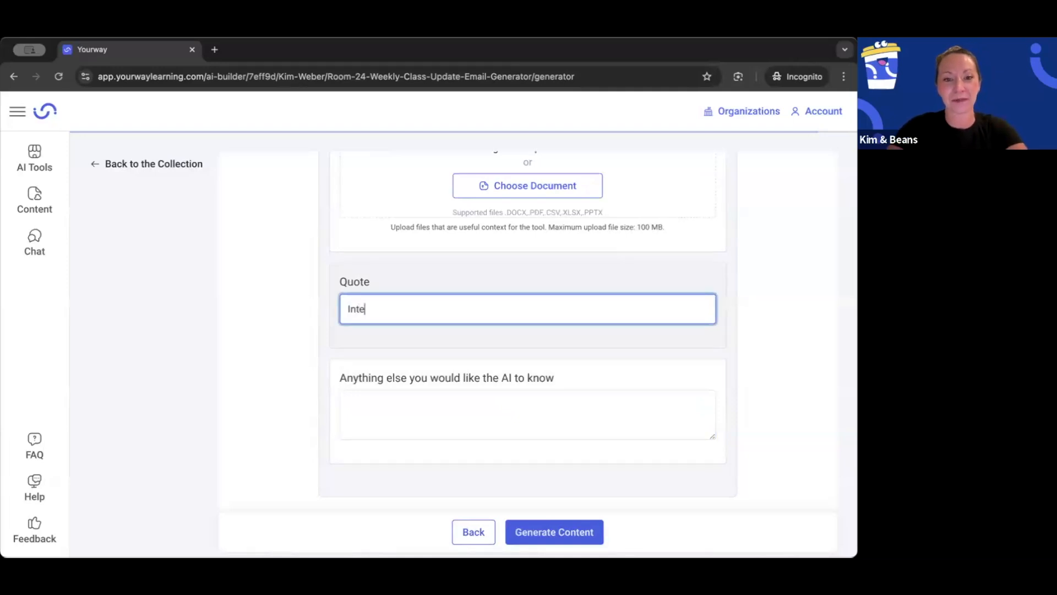
{"action": "left_click", "coordinate": [533, 533]}
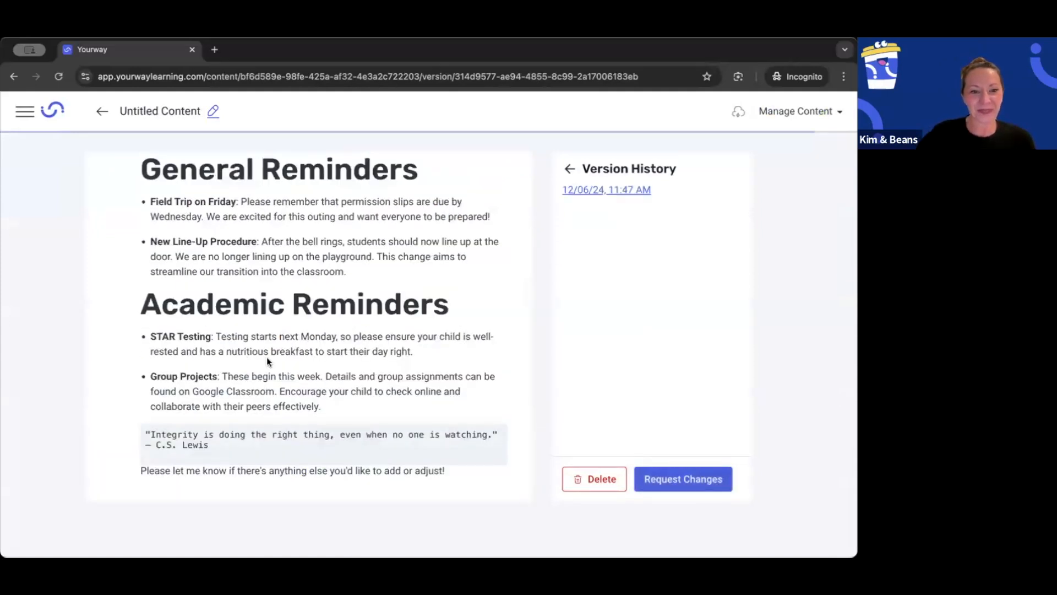
Step: Review the generated email from the class performance section through the reminders and quote, and open the options for managing the content
{"action": "scroll", "coordinate": [266, 358], "scroll_direction": "up", "scroll_amount": 4}
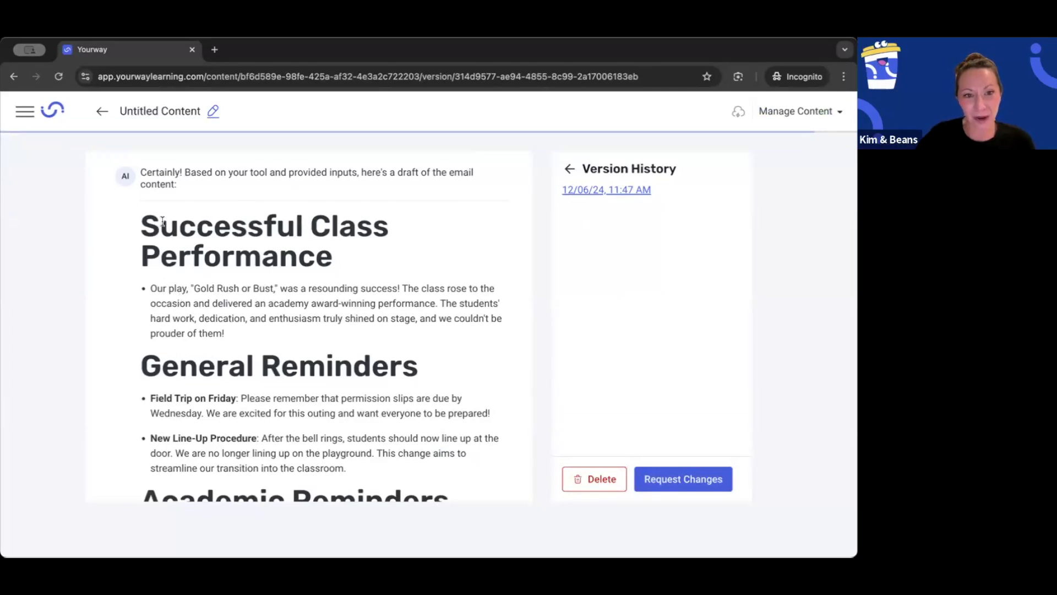
{"action": "left_click_drag", "start_coordinate": [149, 289], "coordinate": [247, 343]}
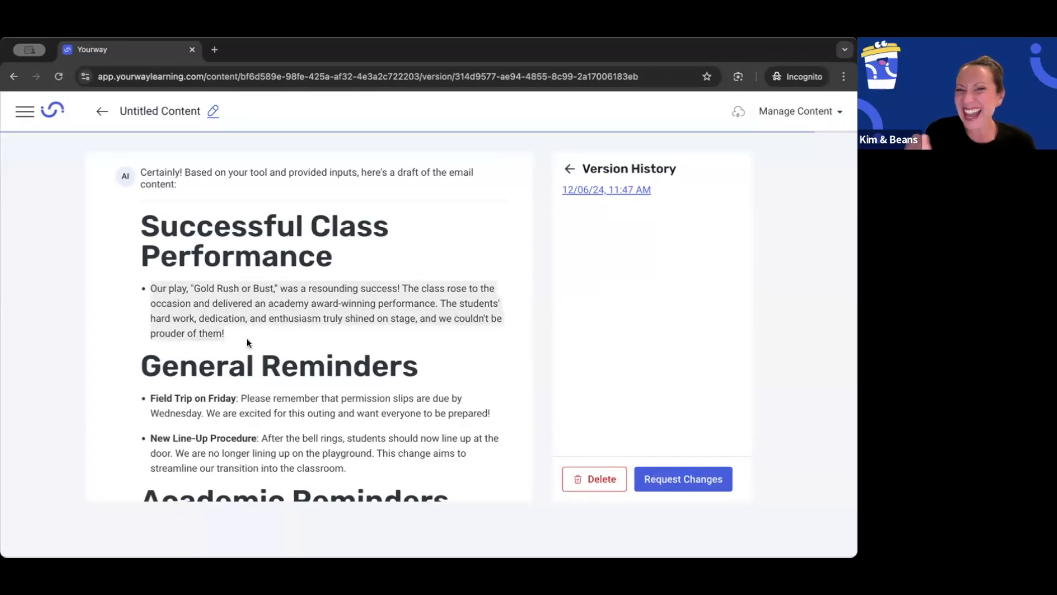
{"action": "scroll", "coordinate": [247, 338], "scroll_direction": "down", "scroll_amount": 3}
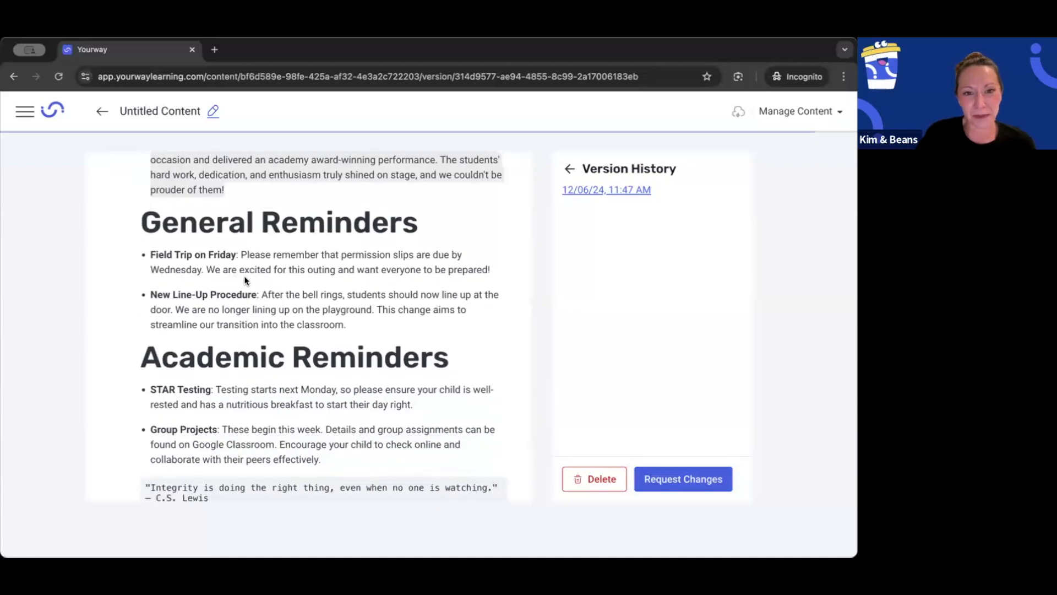
{"action": "scroll", "coordinate": [245, 280], "scroll_direction": "down", "scroll_amount": 1}
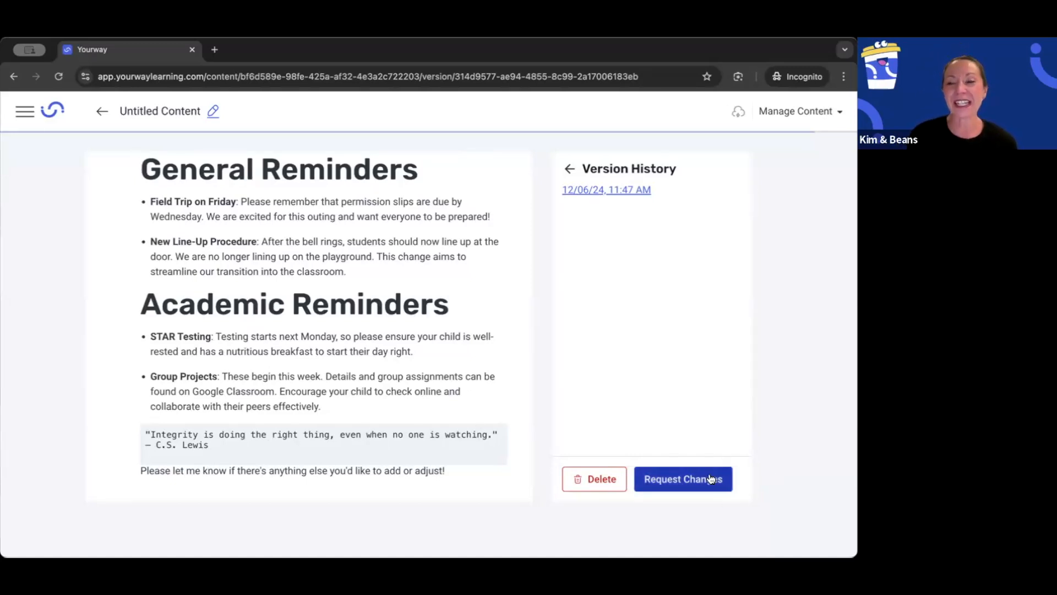
{"action": "left_click", "coordinate": [826, 113]}
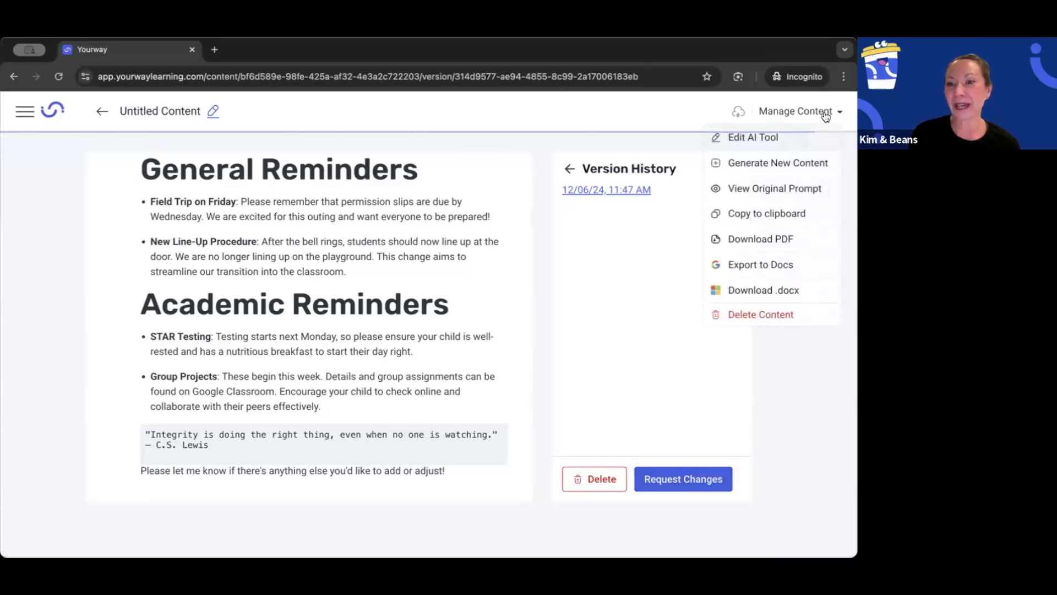